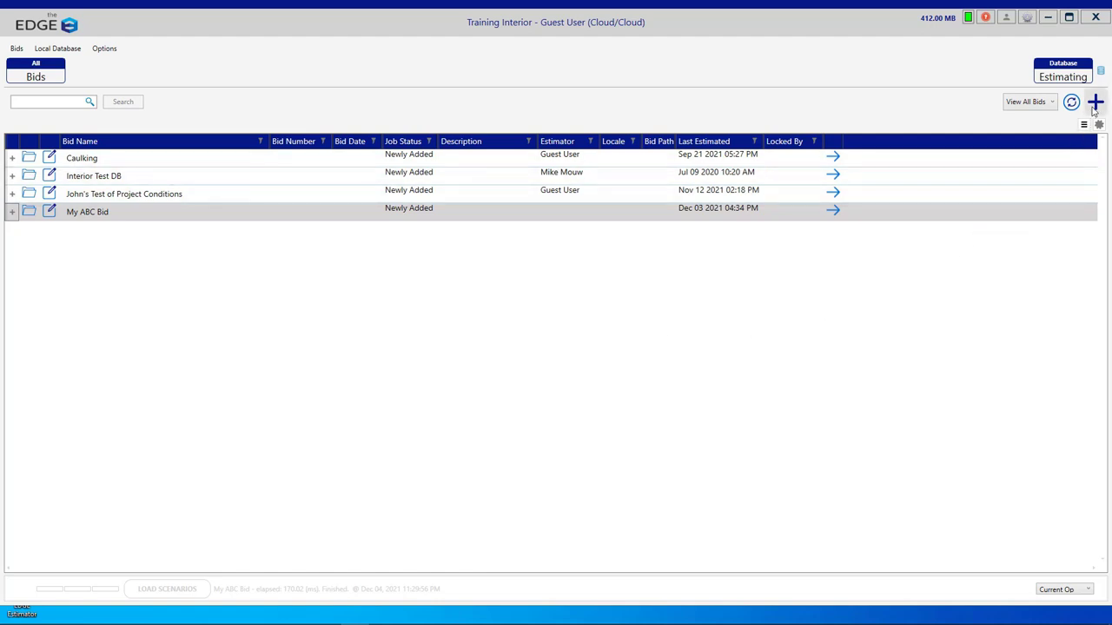
Add a new bid and begin entering 'My First' as the bid name.
{"action": "left_click", "coordinate": [1095, 103]}
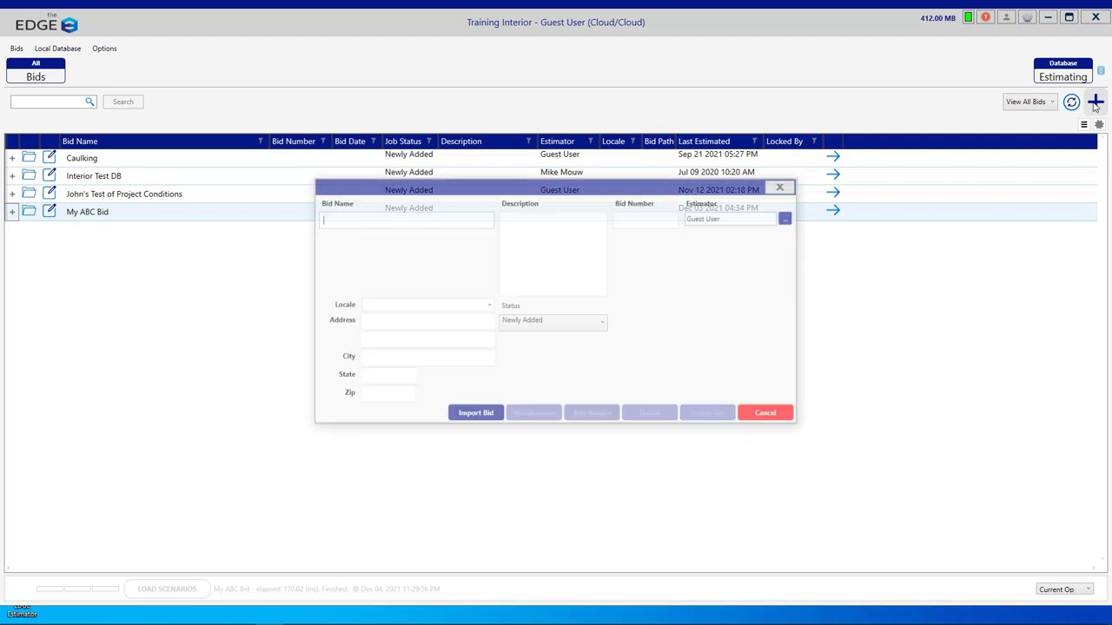
{"action": "left_click_drag", "start_coordinate": [594, 191], "coordinate": [480, 261]}
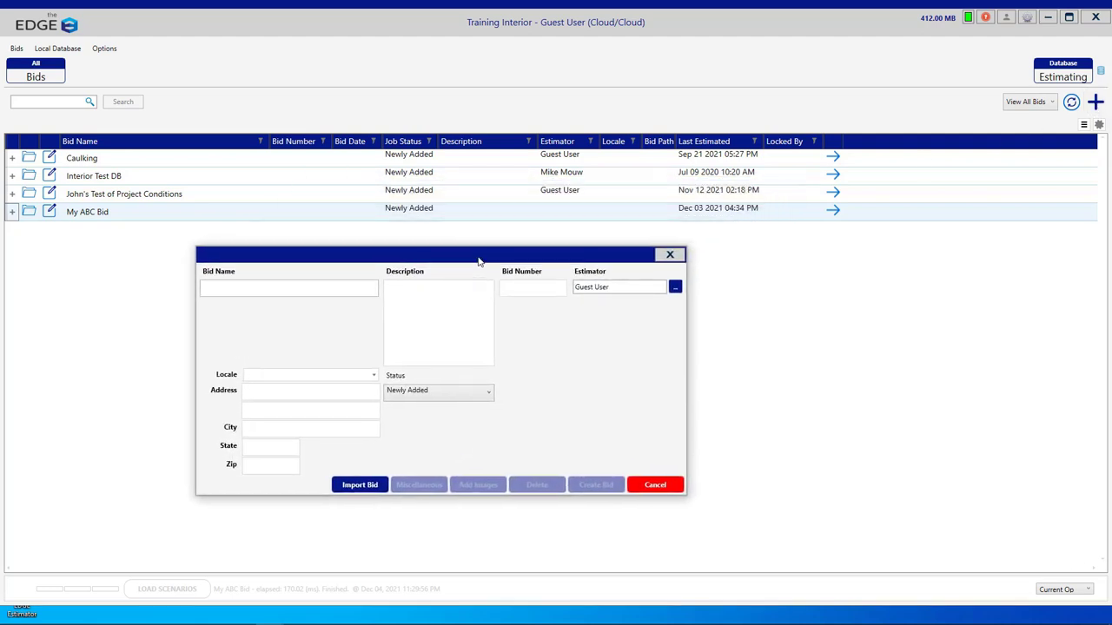
{"action": "left_click", "coordinate": [223, 289]}
{"action": "type", "text": "M"}
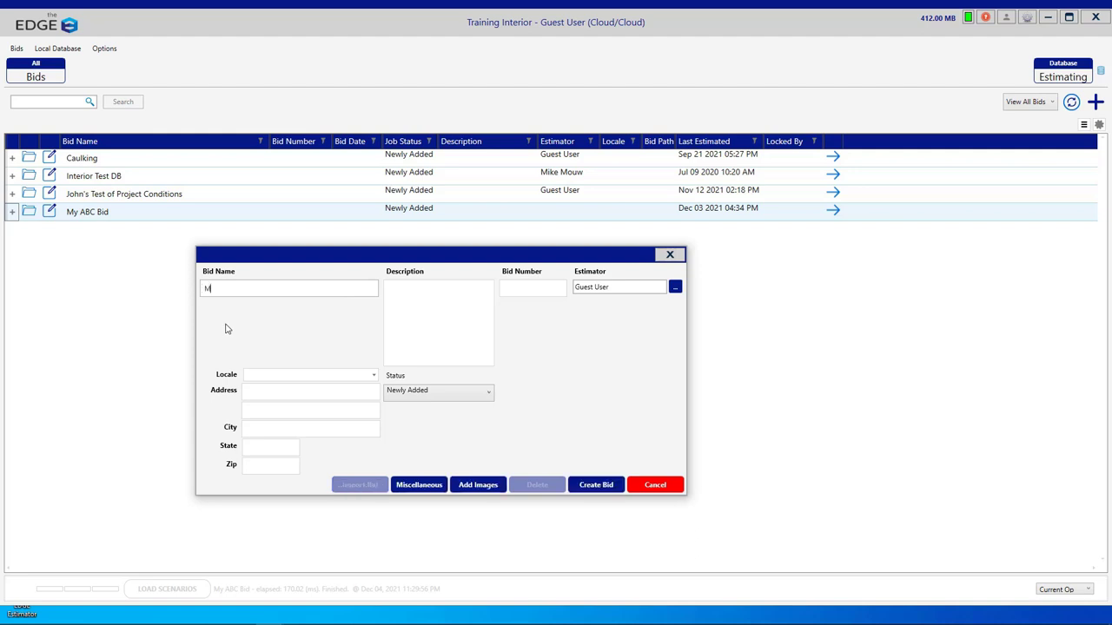
{"action": "type", "text": "y First Bid"}
Add images from the Desktop > Edge E Plans > 0001 MCSD Plans folder.
{"action": "left_click", "coordinate": [478, 487]}
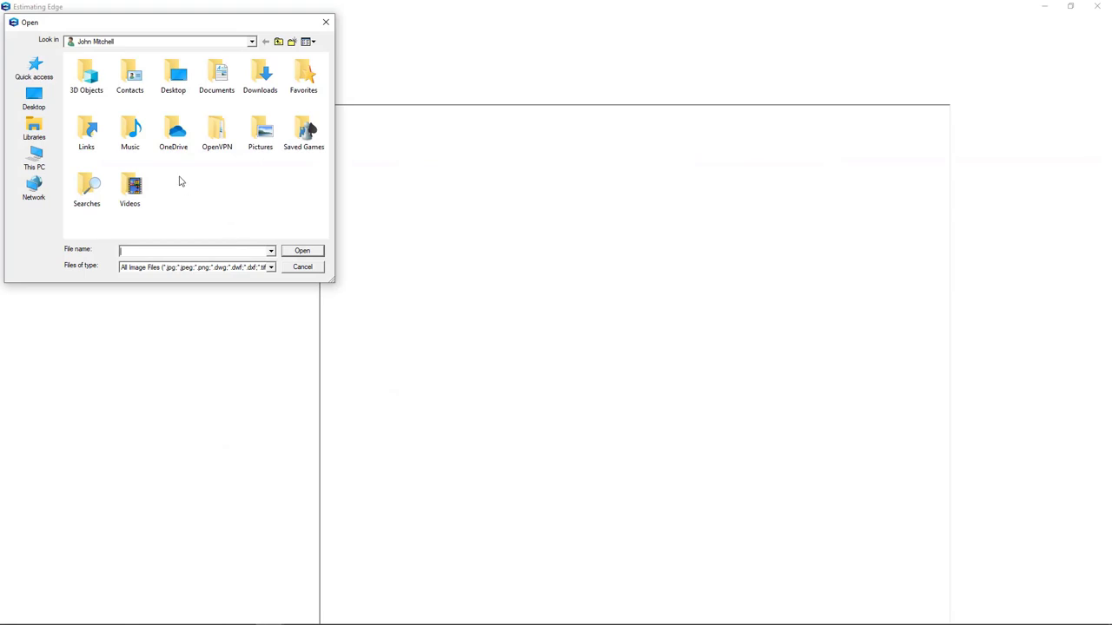
{"action": "left_click", "coordinate": [35, 100]}
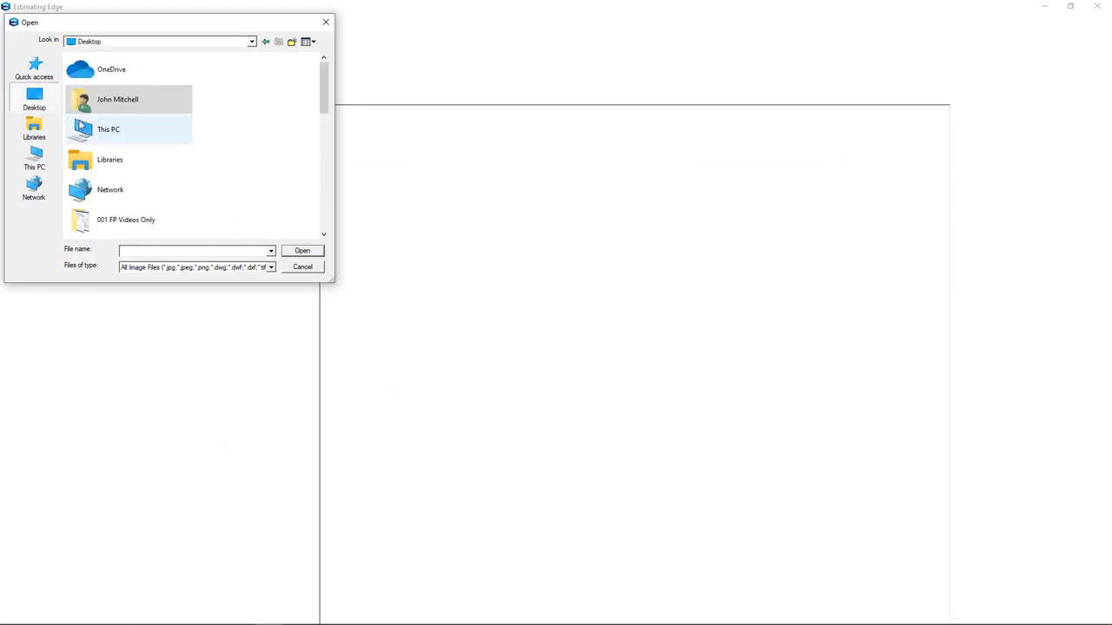
{"action": "scroll", "coordinate": [109, 152], "scroll_direction": "down", "scroll_amount": 1}
{"action": "double_click", "coordinate": [116, 200]}
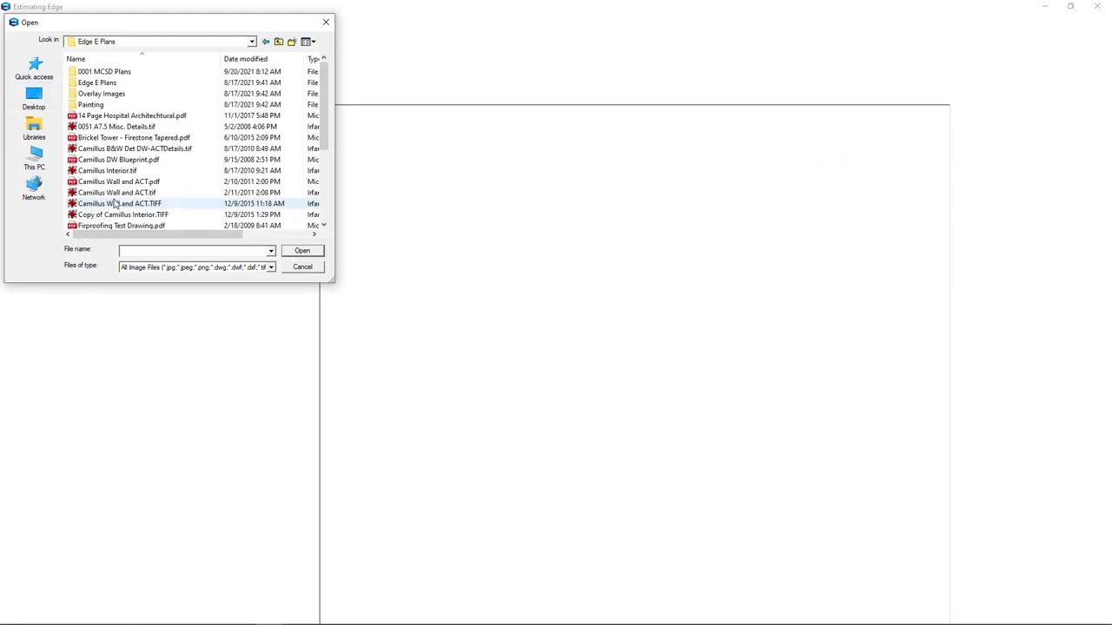
{"action": "double_click", "coordinate": [103, 71]}
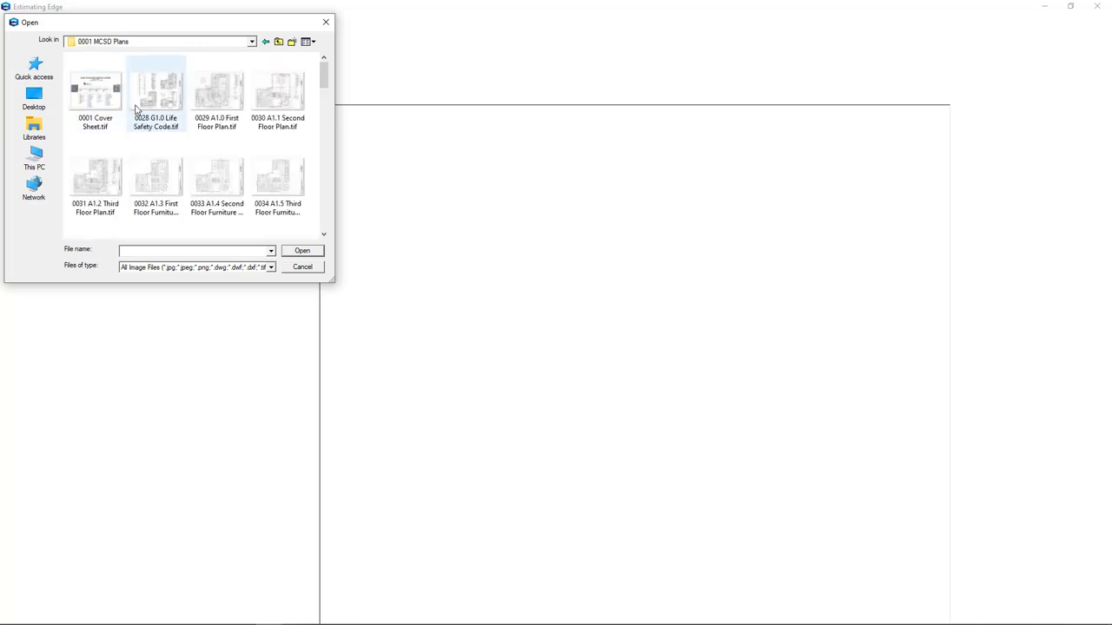
Select the 0029, 0030 and 0031 first, second and third floor plans.
{"action": "left_click", "coordinate": [236, 111]}
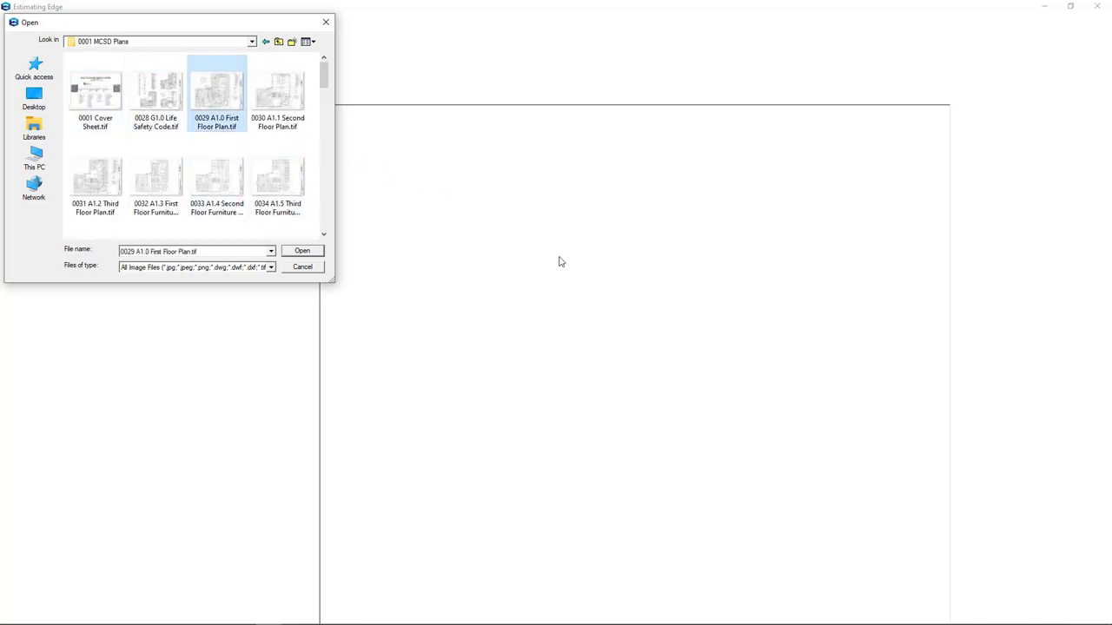
{"action": "left_click", "coordinate": [292, 91], "text": "ctrl"}
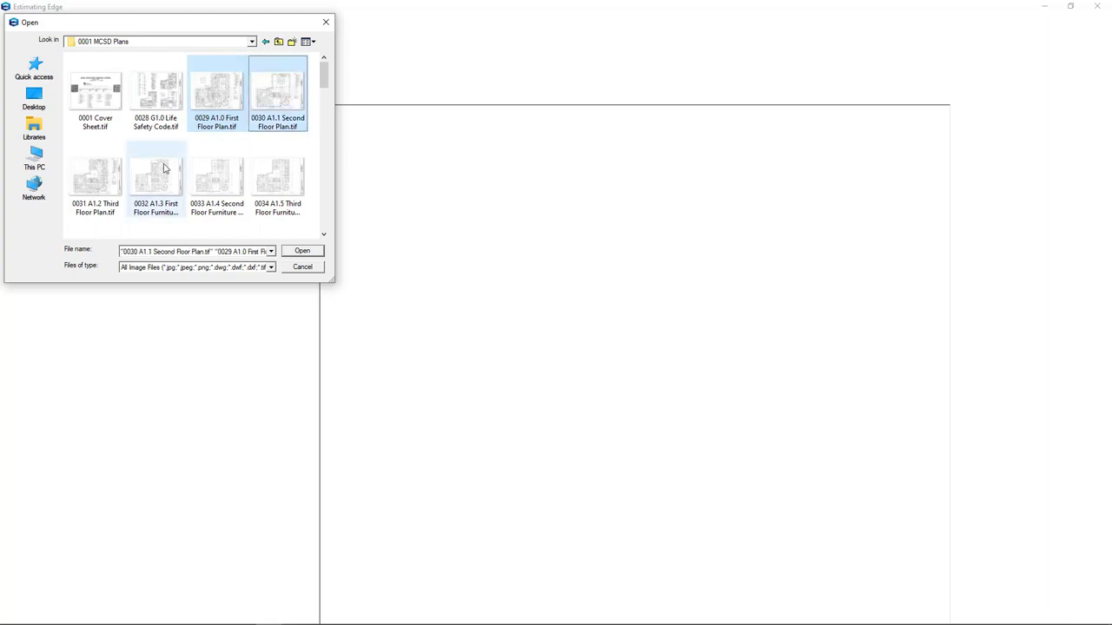
{"action": "left_click", "coordinate": [103, 180], "text": "ctrl"}
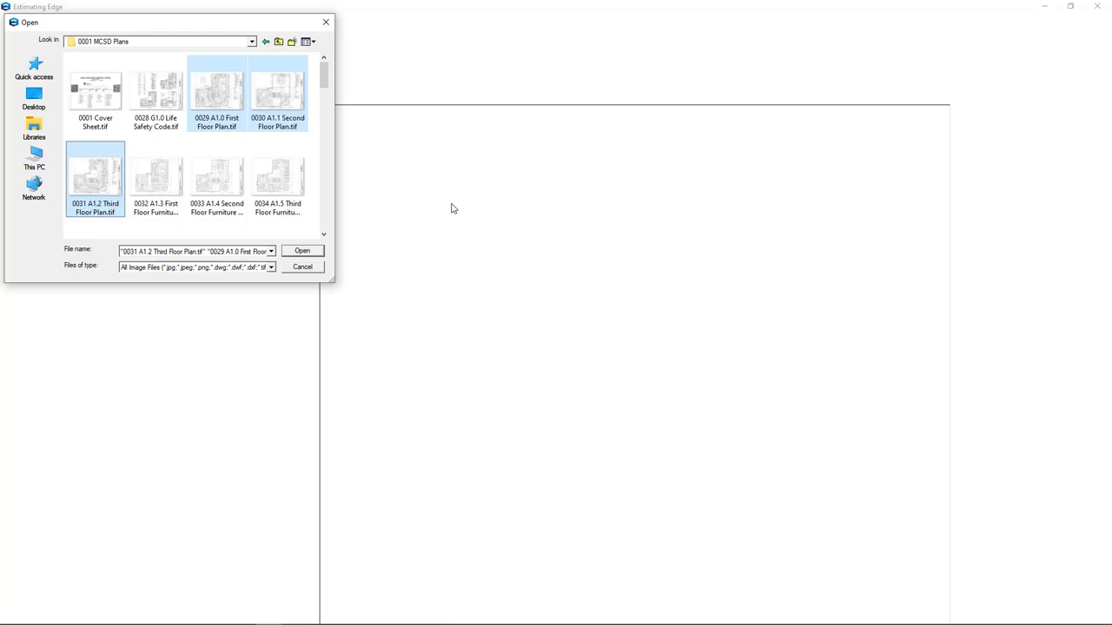
Add the 0043 A5.0 and 0044 A5.1 Plan Details sheets to the selection.
{"action": "left_click_drag", "start_coordinate": [321, 69], "coordinate": [323, 116]}
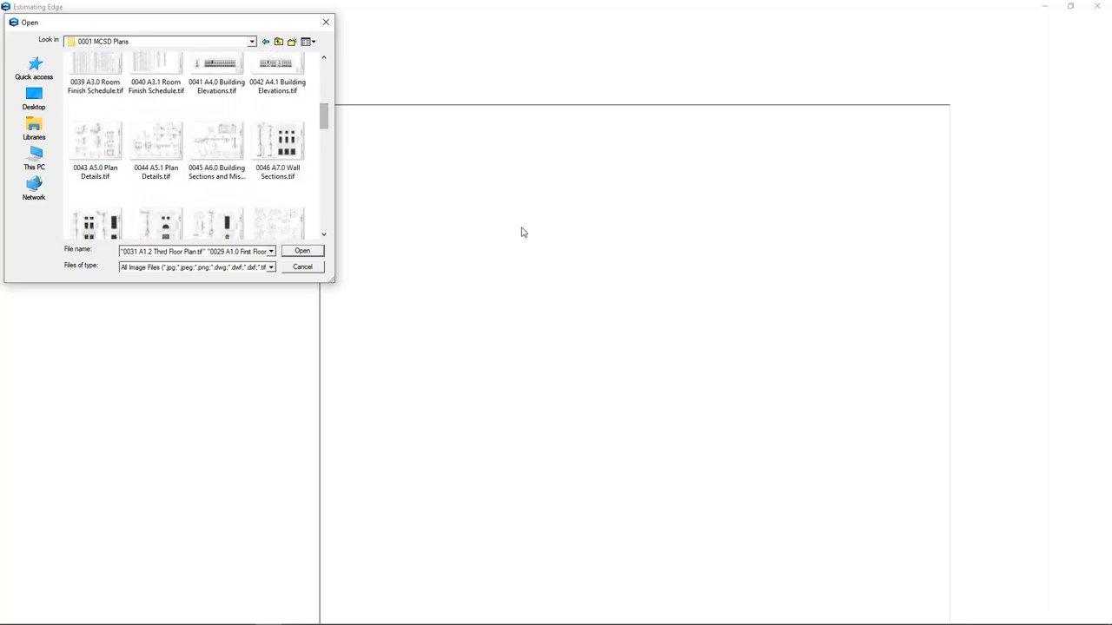
{"action": "left_click_drag", "start_coordinate": [148, 161], "coordinate": [100, 152]}
{"action": "left_click", "coordinate": [101, 152], "text": "ctrl"}
{"action": "left_click", "coordinate": [154, 158], "text": "ctrl"}
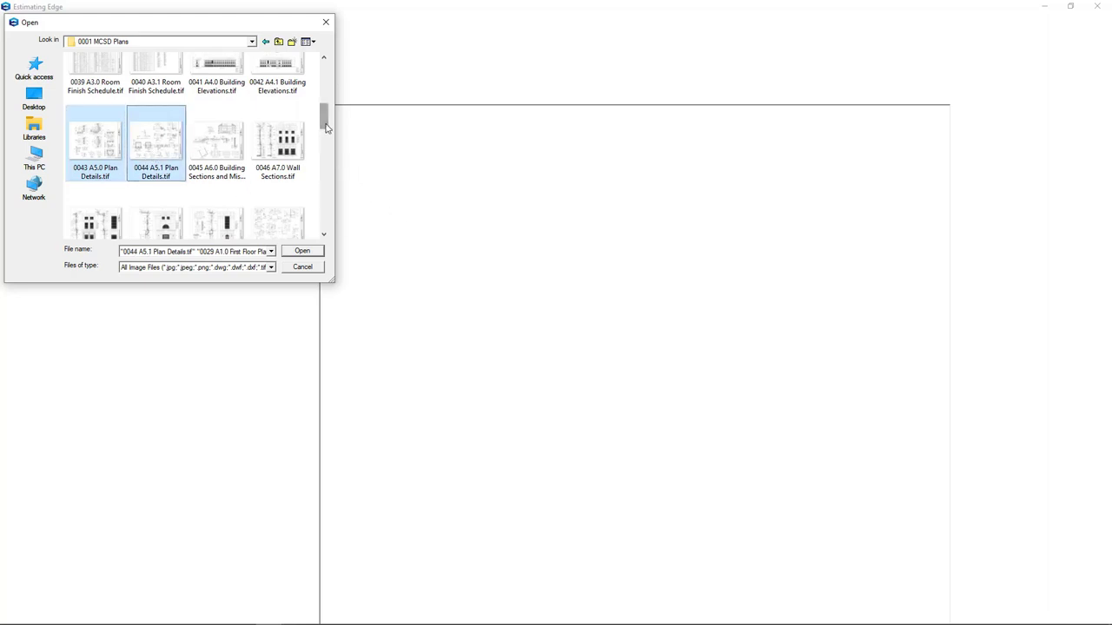
Add the 0060, 0061 and 0062 first, second and third floor RCPs to the selection.
{"action": "left_click_drag", "start_coordinate": [325, 126], "coordinate": [329, 176]}
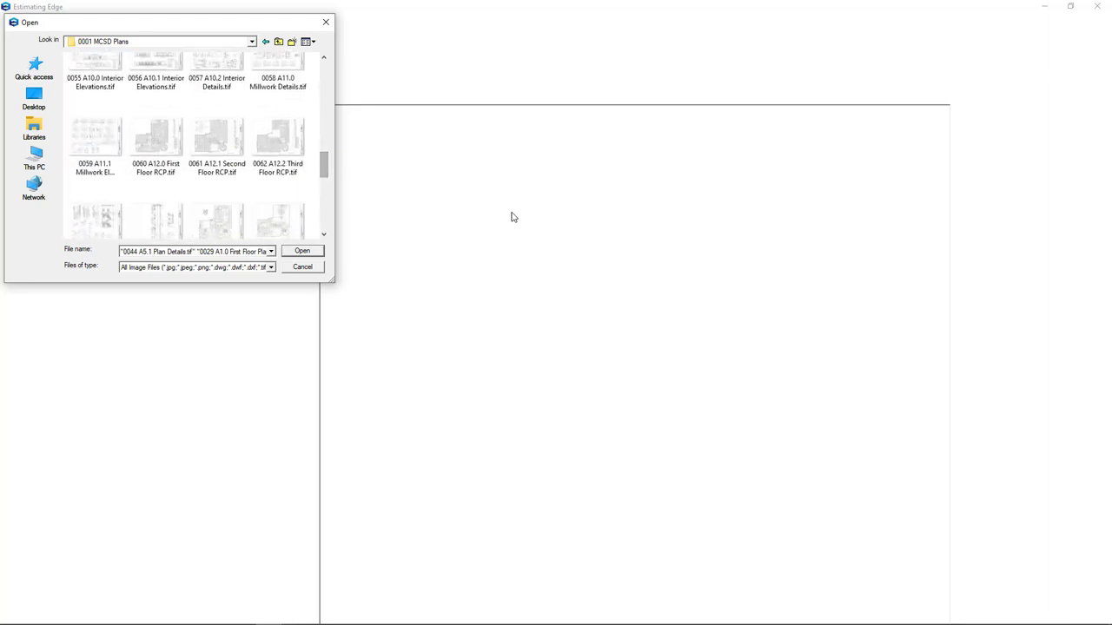
{"action": "left_click", "coordinate": [157, 145], "text": "ctrl"}
{"action": "left_click", "coordinate": [217, 145], "text": "ctrl"}
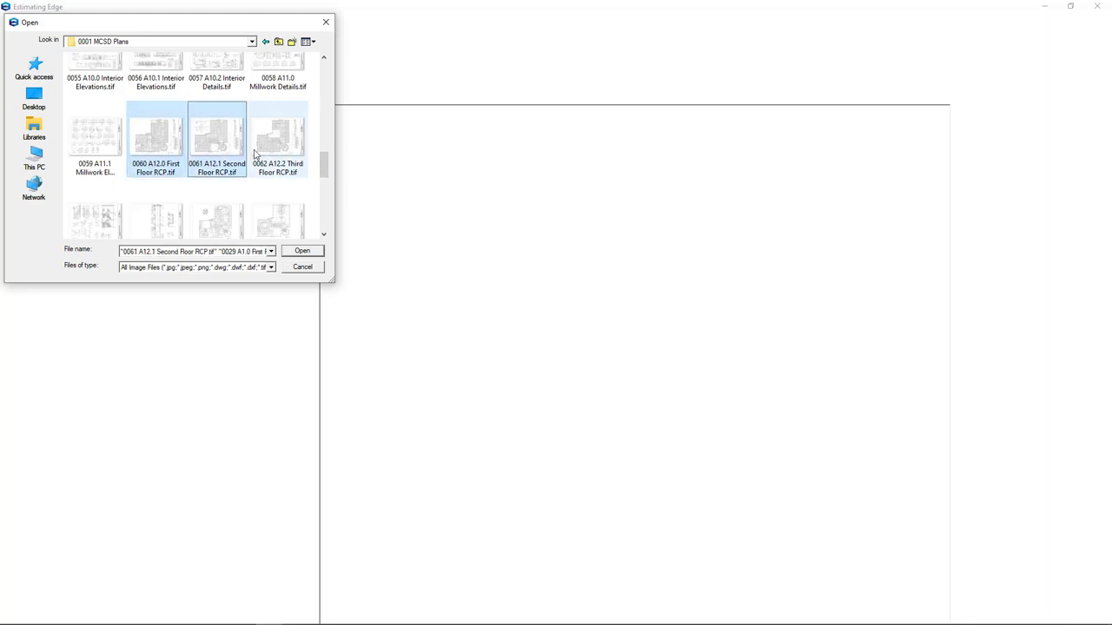
{"action": "left_click", "coordinate": [271, 152], "text": "ctrl"}
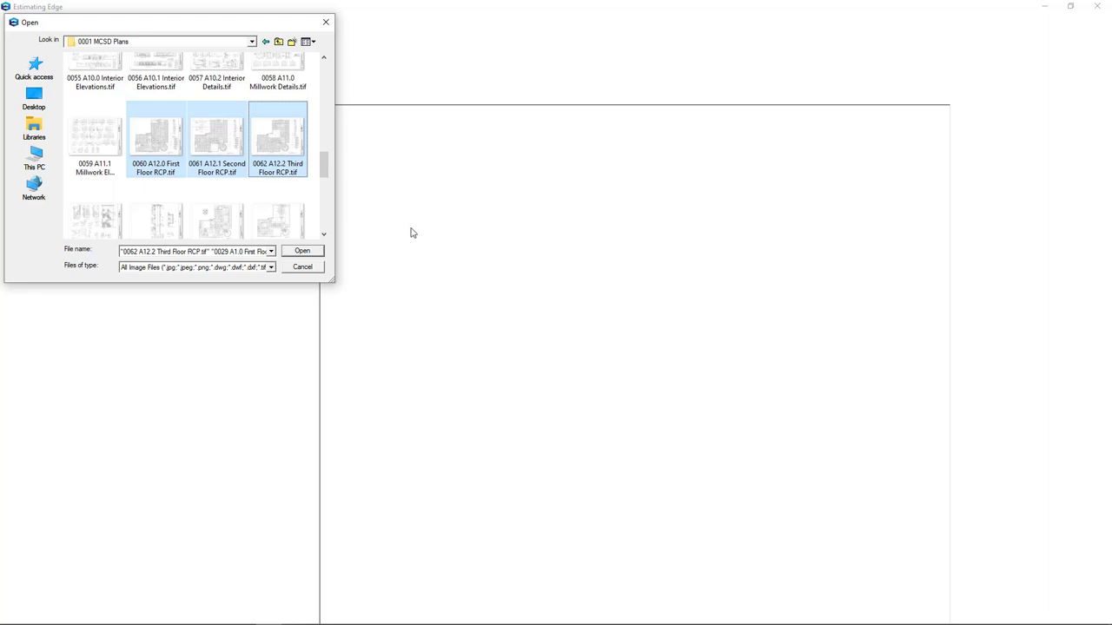
{"action": "left_click_drag", "start_coordinate": [326, 165], "coordinate": [326, 72]}
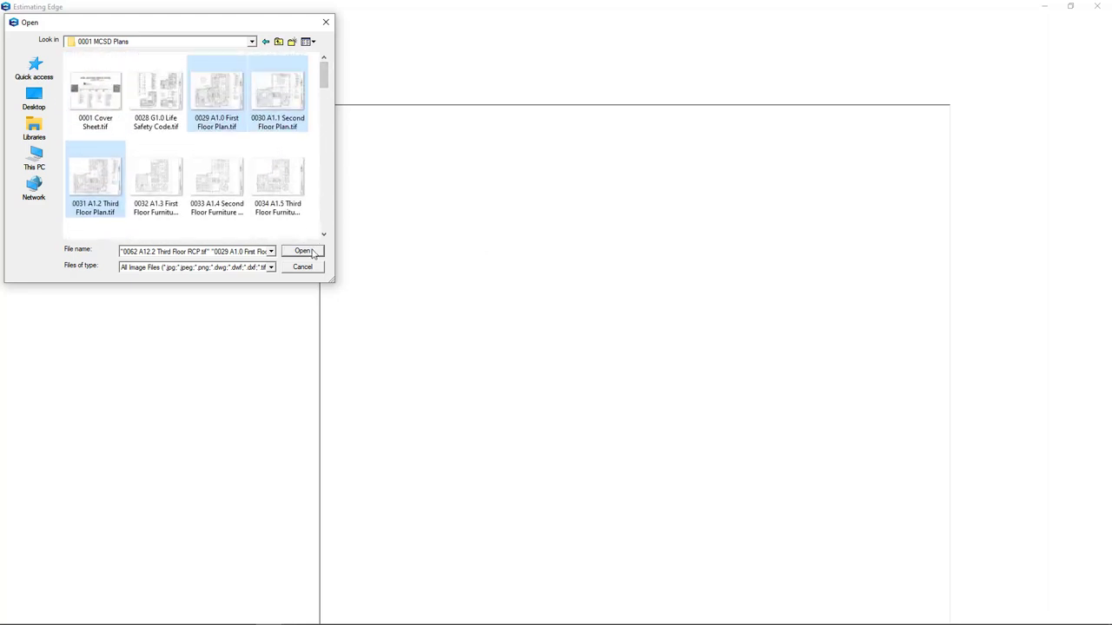
Import the eight chosen sheets and preview the 0029 A1.0 First Floor Plan.
{"action": "left_click", "coordinate": [303, 251]}
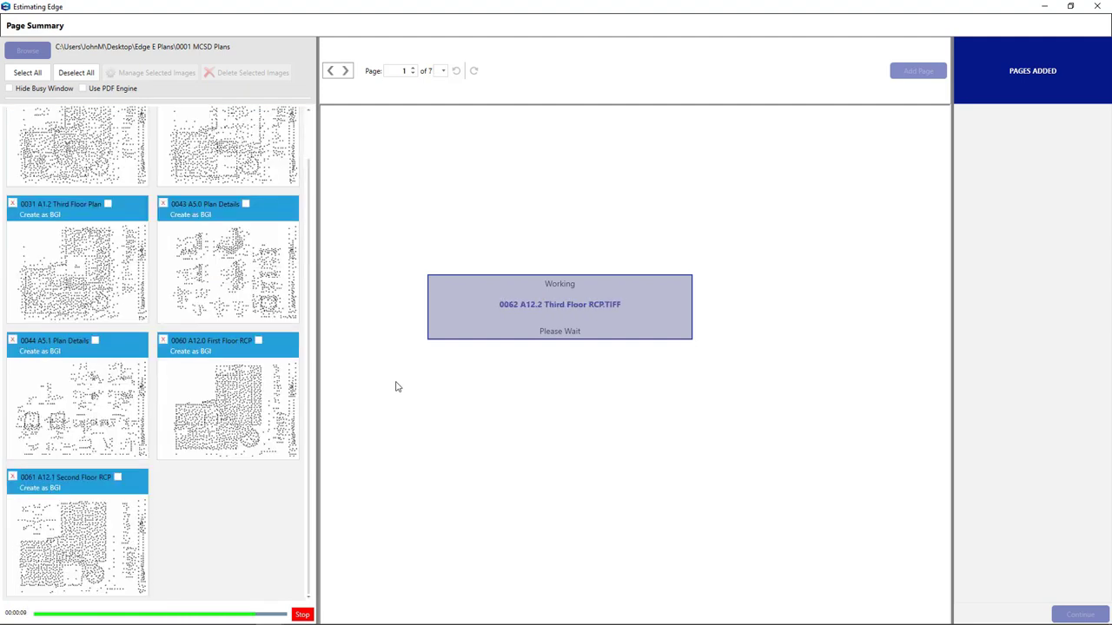
{"action": "left_click_drag", "start_coordinate": [307, 405], "coordinate": [309, 344]}
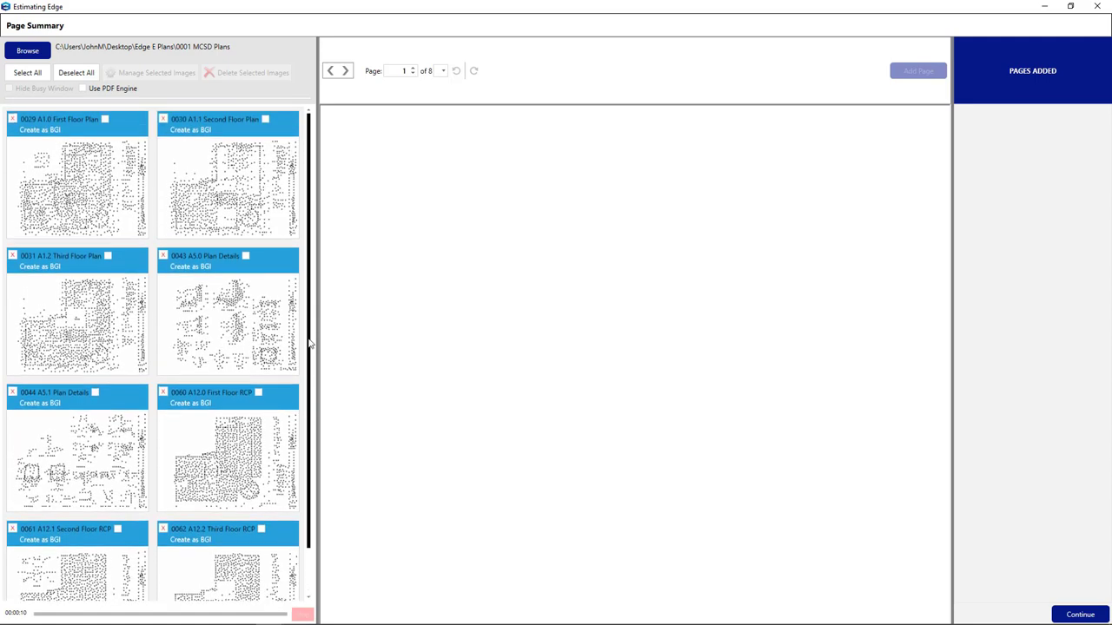
{"action": "left_click", "coordinate": [87, 192]}
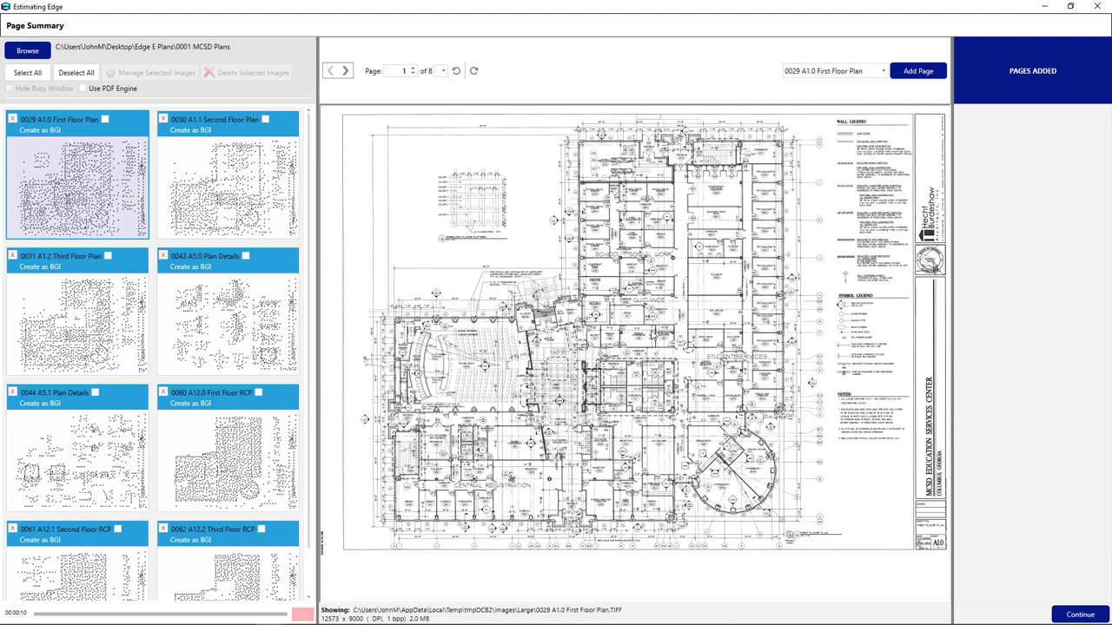
{"action": "left_click", "coordinate": [237, 195]}
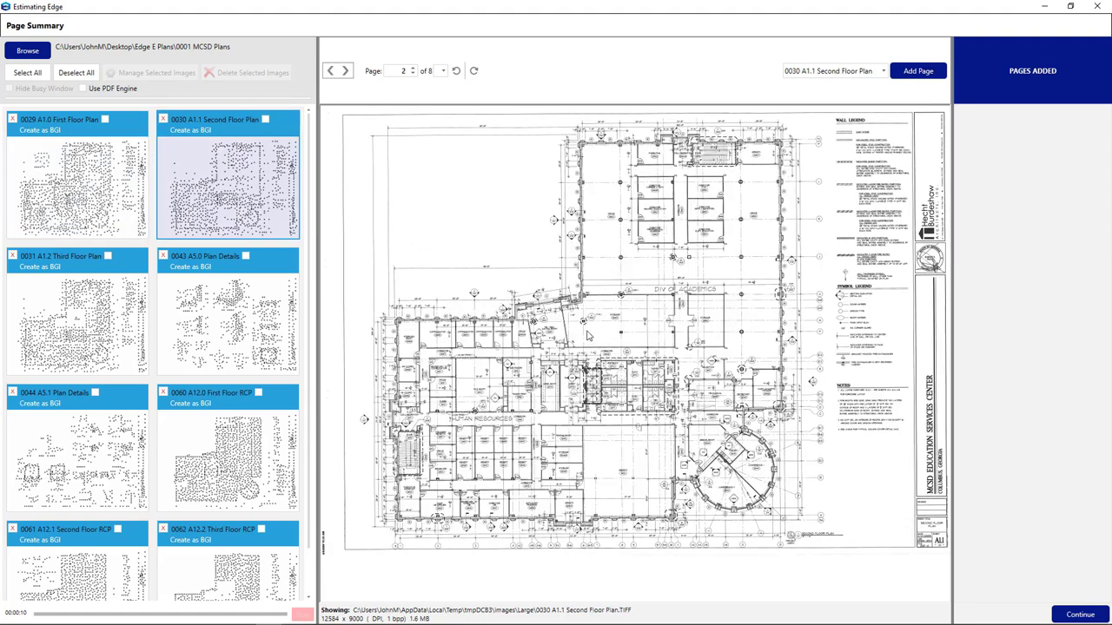
{"action": "left_click", "coordinate": [100, 319]}
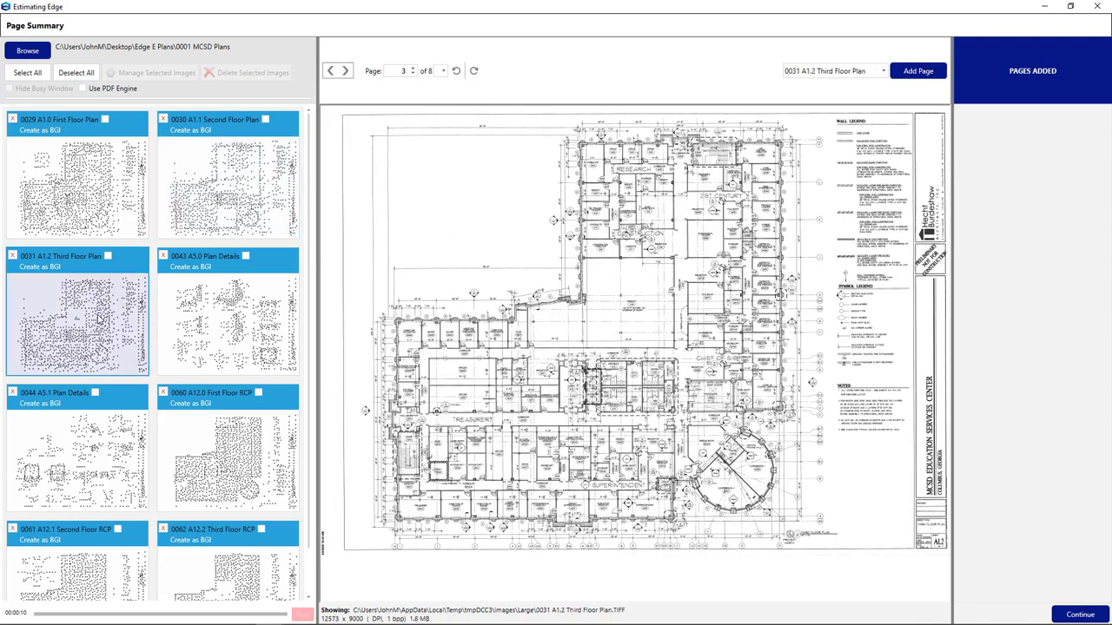
{"action": "left_click", "coordinate": [206, 320]}
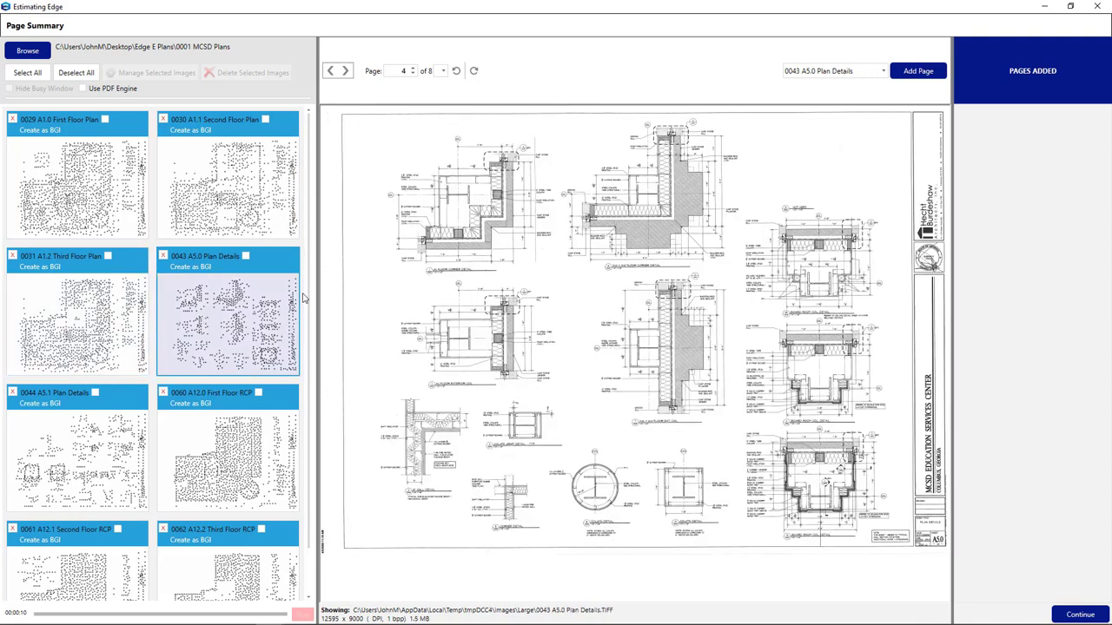
{"action": "mouse_move", "coordinate": [311, 292]}
{"action": "left_mouse_down"}
{"action": "mouse_move", "coordinate": [312, 349]}
{"action": "mouse_move", "coordinate": [316, 276]}
{"action": "left_mouse_up"}
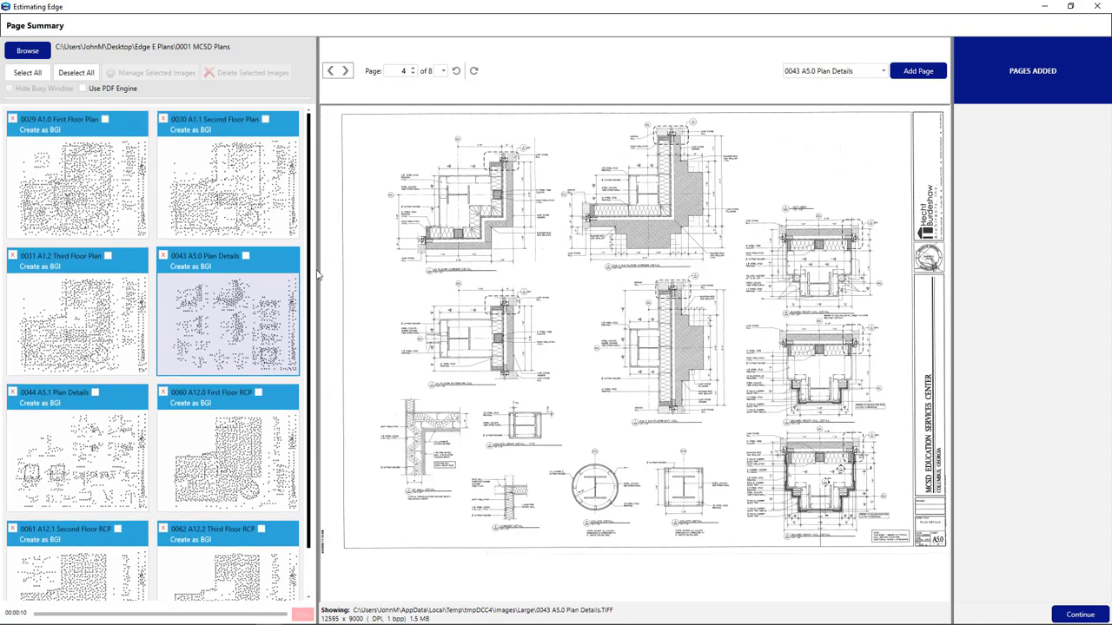
{"action": "left_click", "coordinate": [111, 430]}
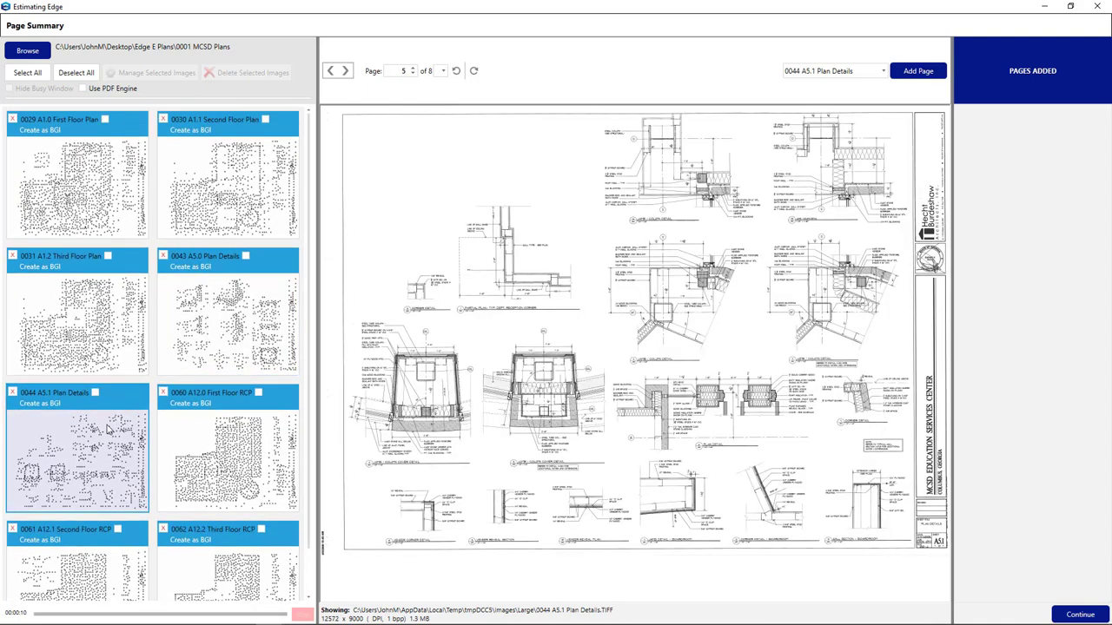
{"action": "left_click", "coordinate": [215, 464]}
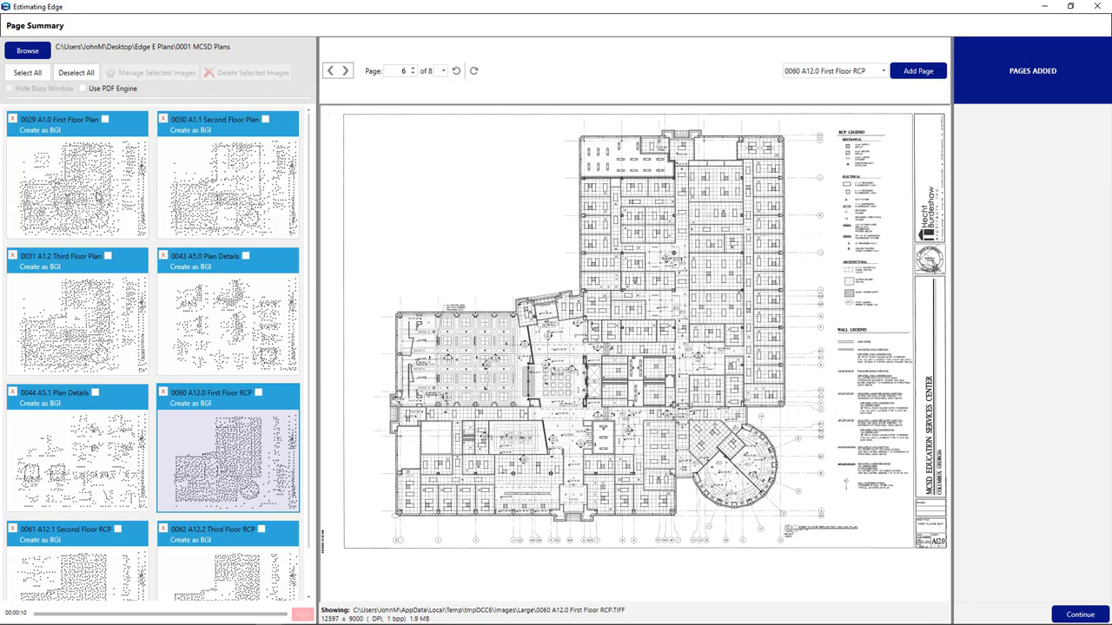
{"action": "left_click", "coordinate": [98, 198]}
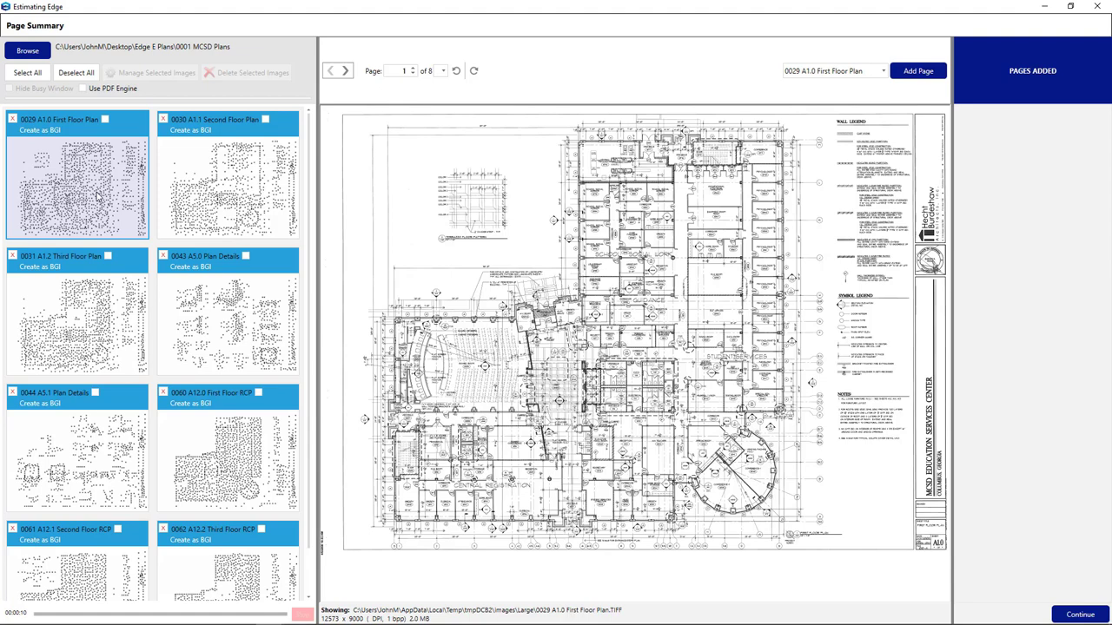
Mark the 0029, 0030 and 0031 floor plans for import, leaving both Plan Details unmarked.
{"action": "left_click", "coordinate": [104, 120]}
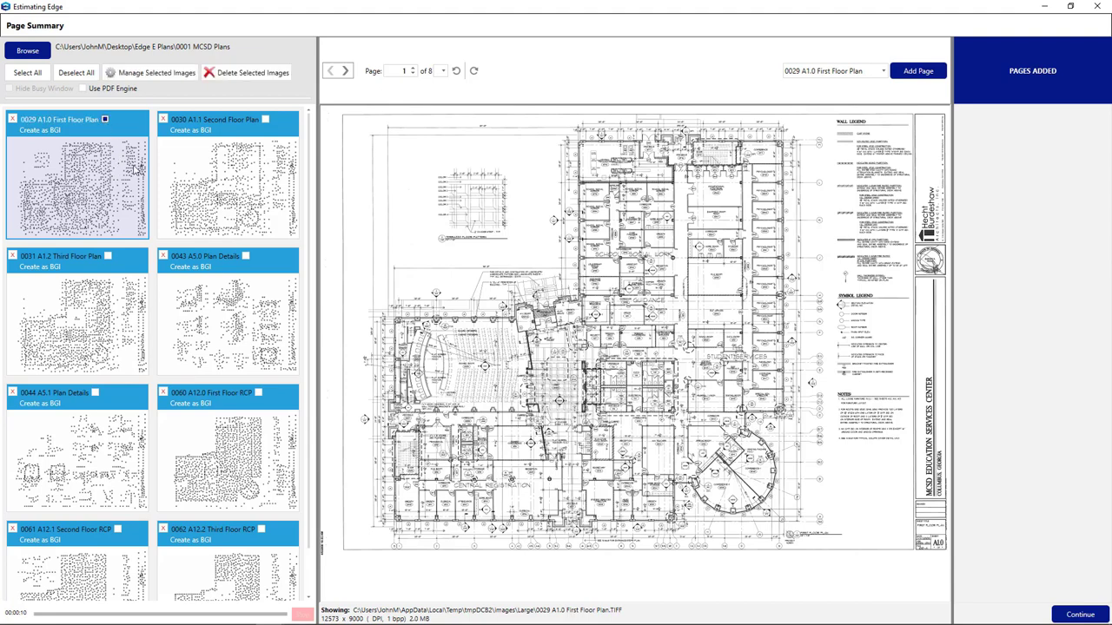
{"action": "left_click", "coordinate": [265, 120]}
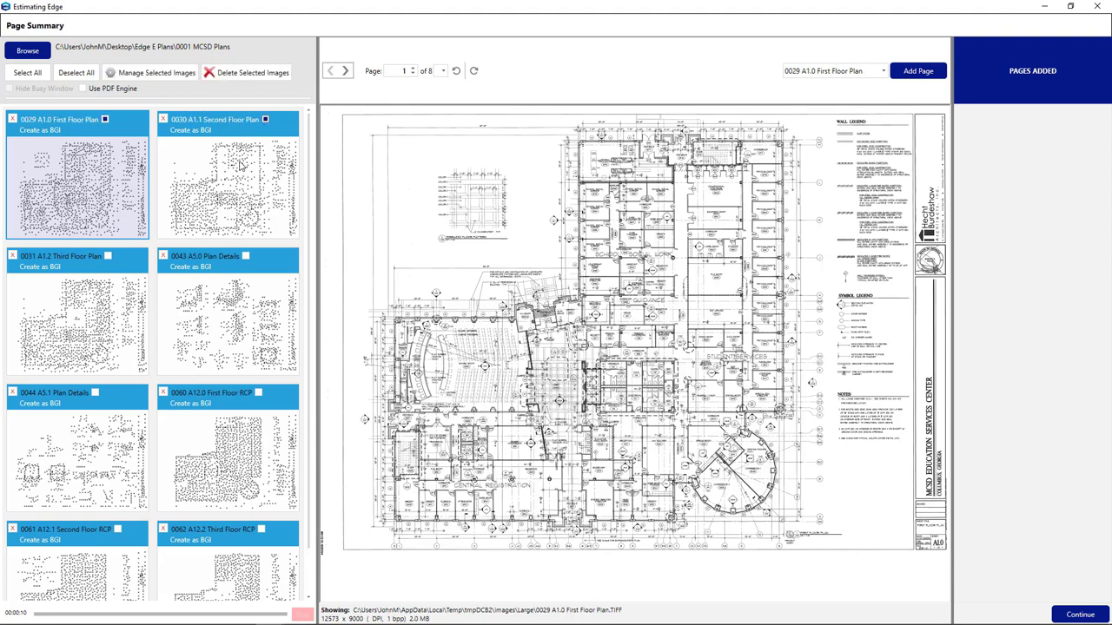
{"action": "left_click", "coordinate": [108, 256]}
{"action": "left_click", "coordinate": [229, 323]}
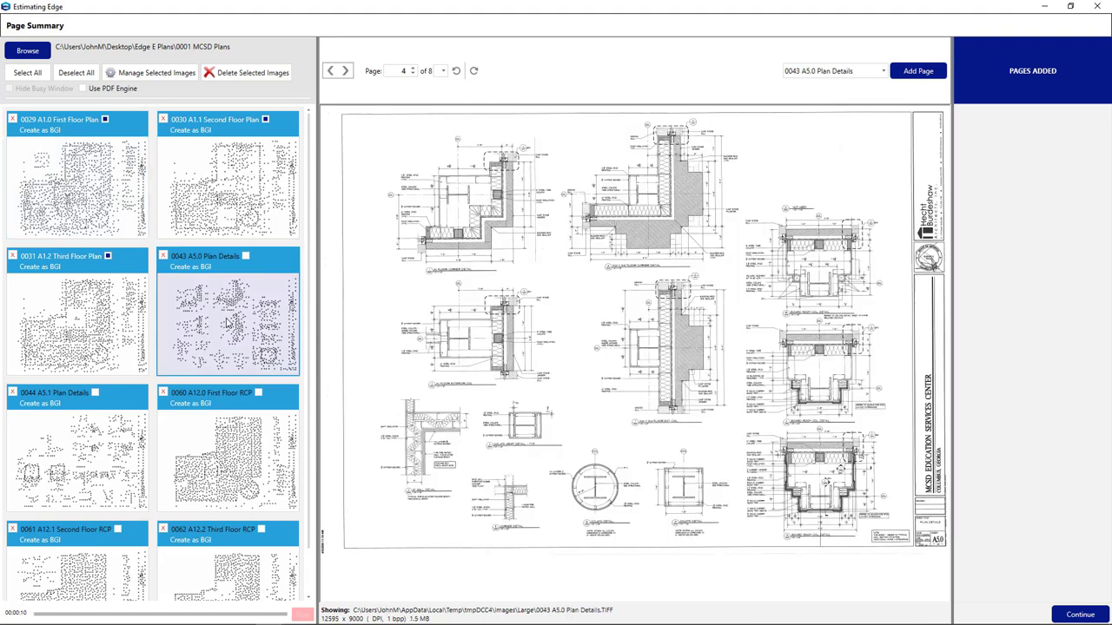
{"action": "left_click", "coordinate": [100, 447]}
Mark the 0060, 0061 and 0062 RCP sheets for import.
{"action": "left_click_drag", "start_coordinate": [310, 382], "coordinate": [309, 443]}
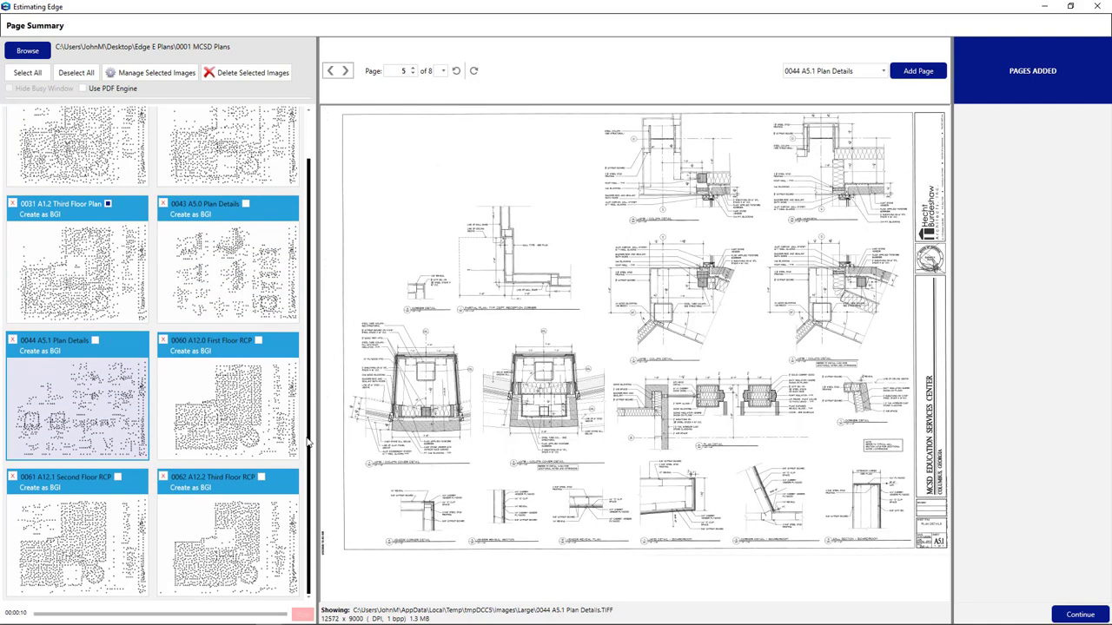
{"action": "left_click", "coordinate": [247, 420]}
{"action": "left_click", "coordinate": [259, 342]}
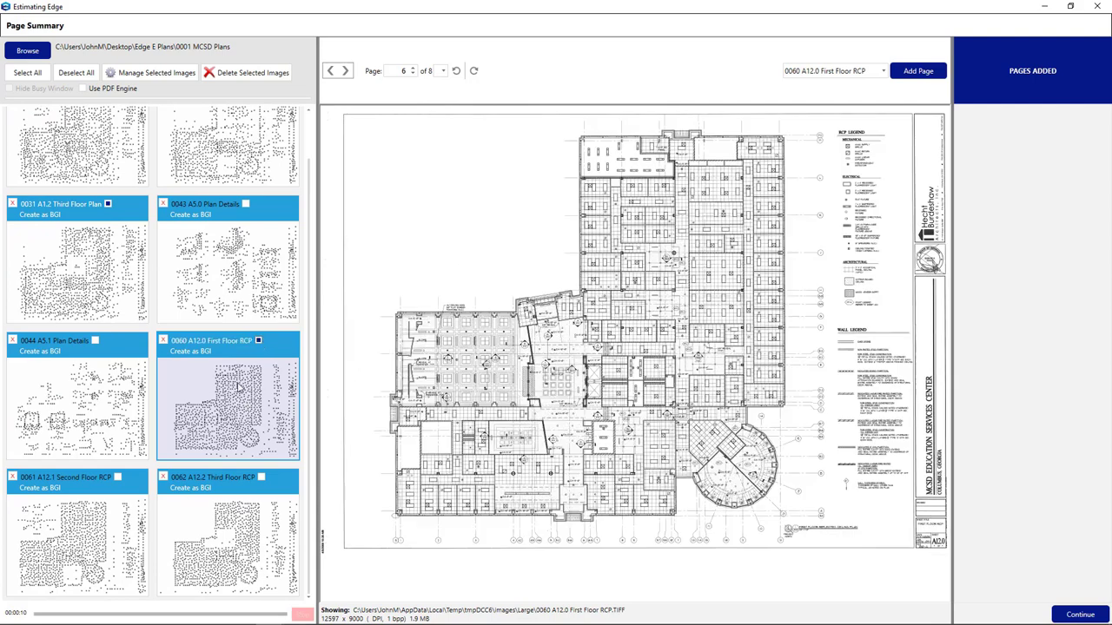
{"action": "left_click", "coordinate": [117, 478]}
{"action": "left_click", "coordinate": [98, 550]}
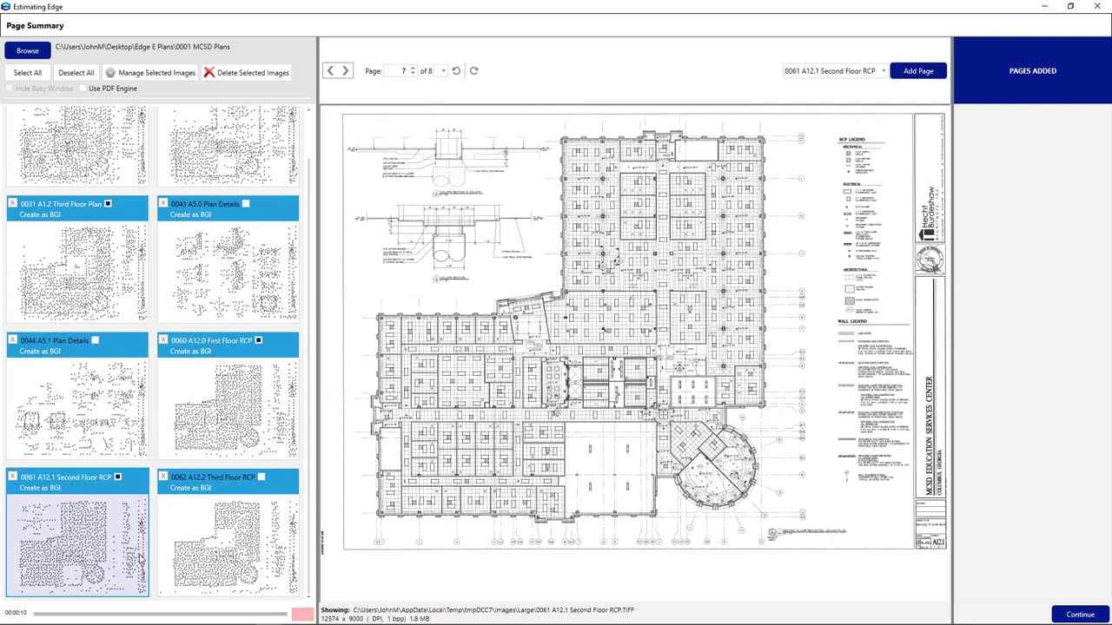
{"action": "left_click", "coordinate": [231, 554]}
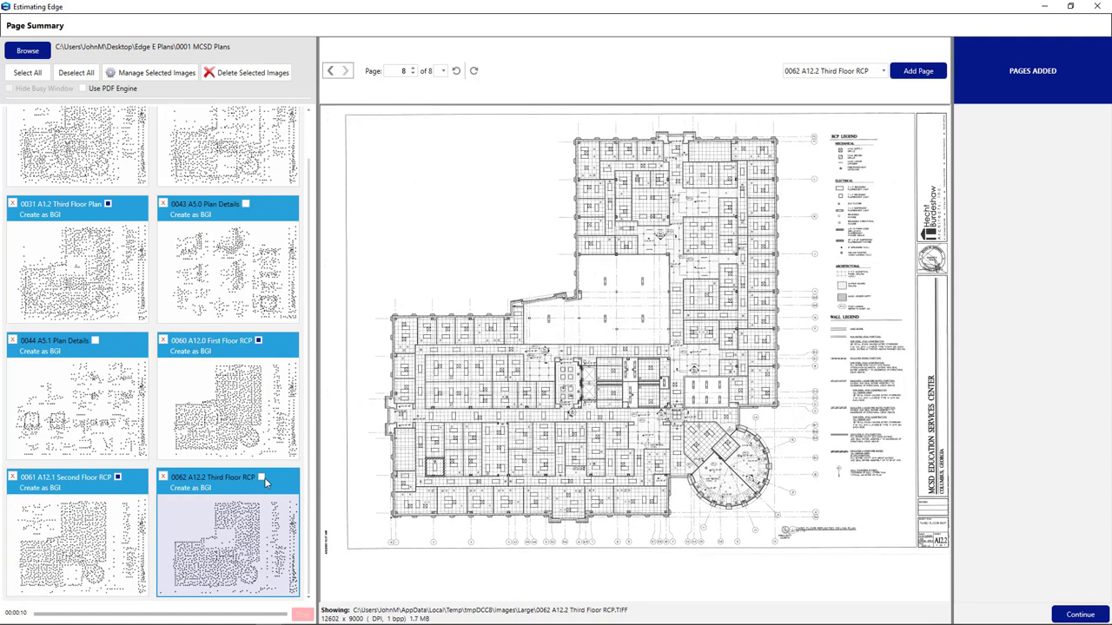
{"action": "left_click", "coordinate": [262, 478]}
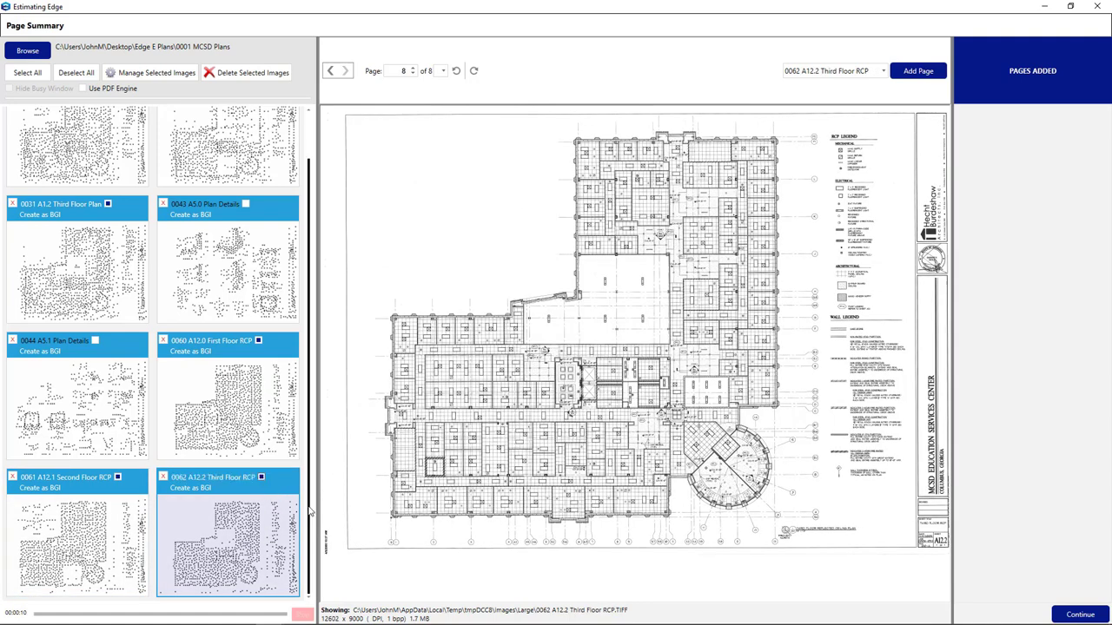
{"action": "scroll", "coordinate": [184, 456], "scroll_direction": "up", "scroll_amount": 2}
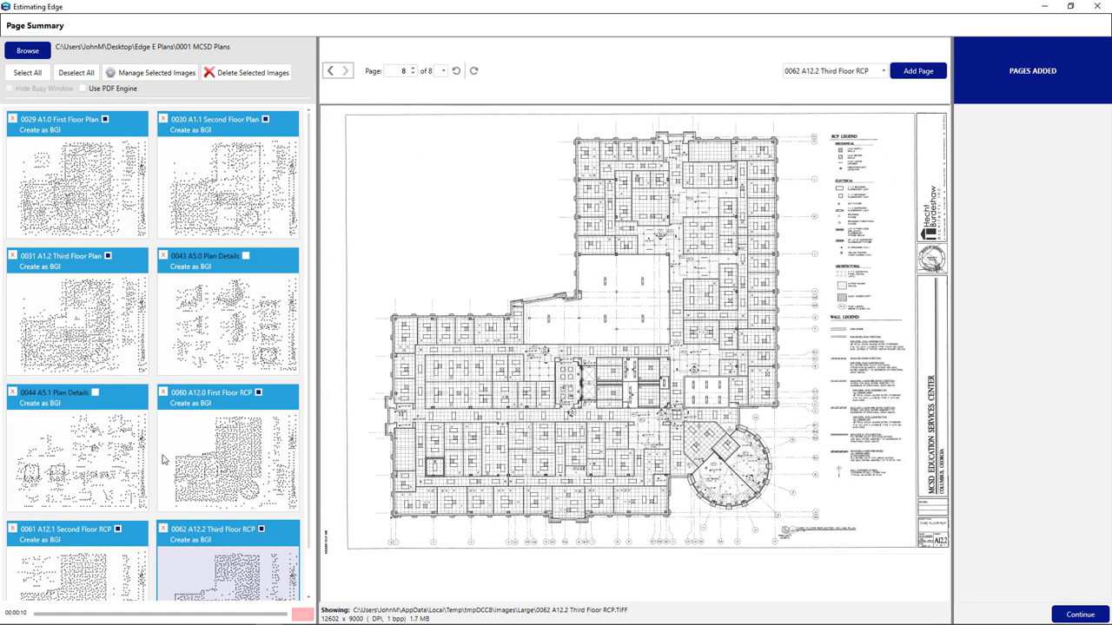
{"action": "left_click", "coordinate": [94, 447]}
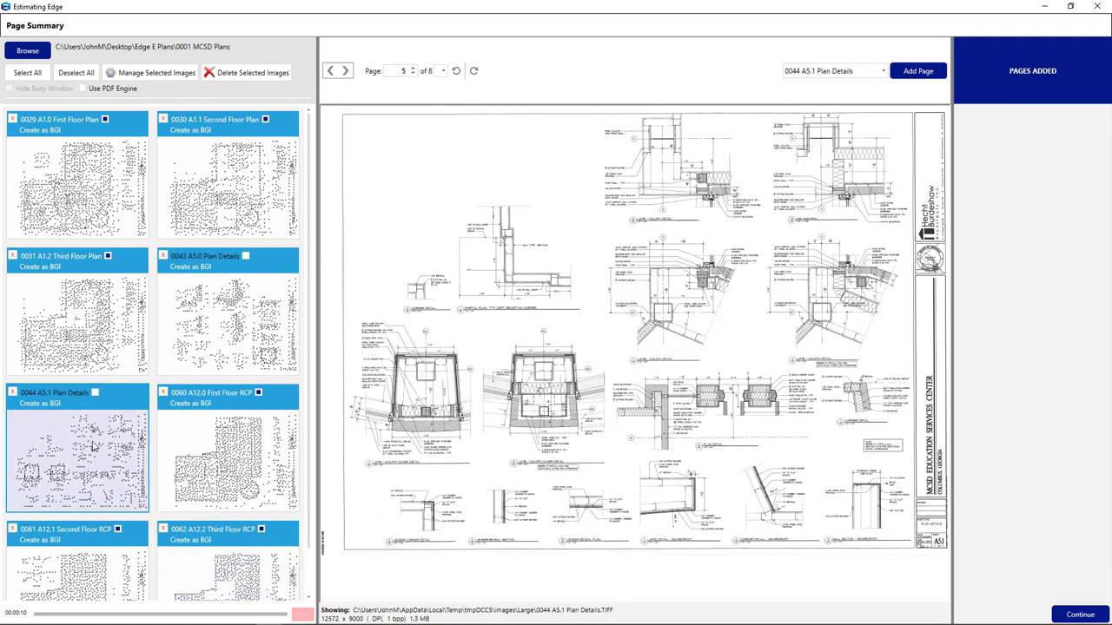
Show the 0043 A5.0 Plan Details sheet in the page viewer.
{"action": "left_click", "coordinate": [210, 326]}
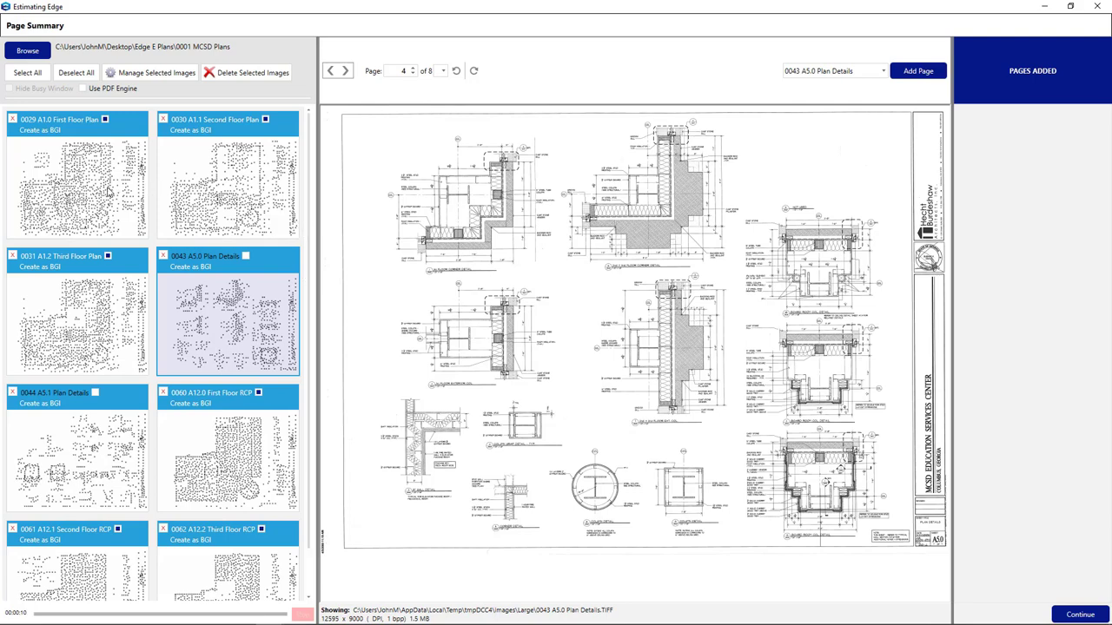
Set the six checked sheets to Create Page and save the image settings.
{"action": "left_click", "coordinate": [150, 73]}
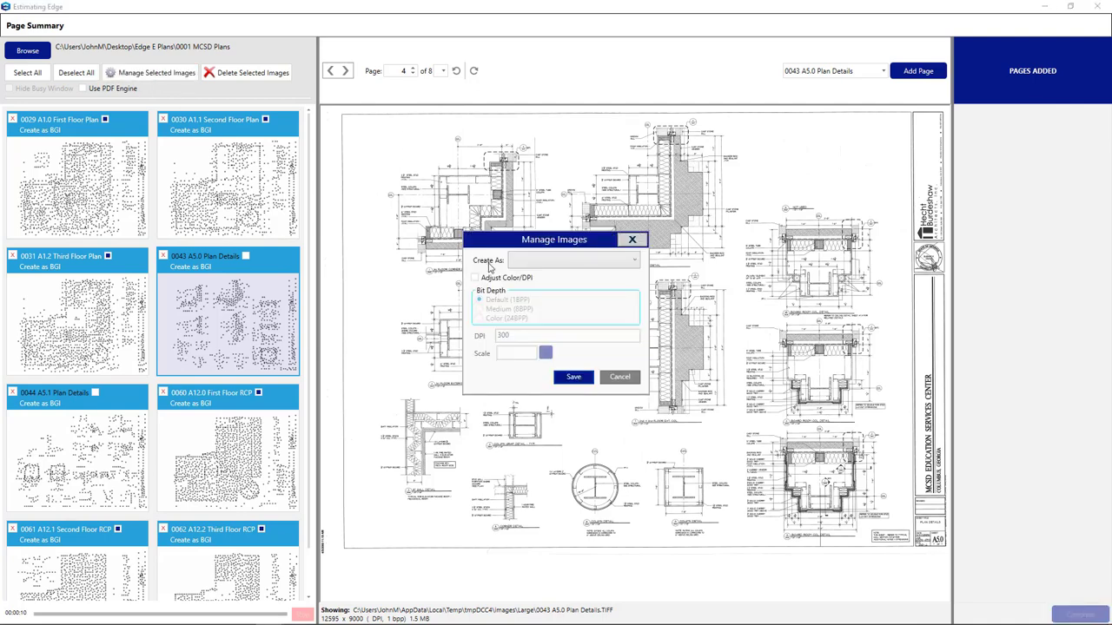
{"action": "left_click", "coordinate": [635, 263]}
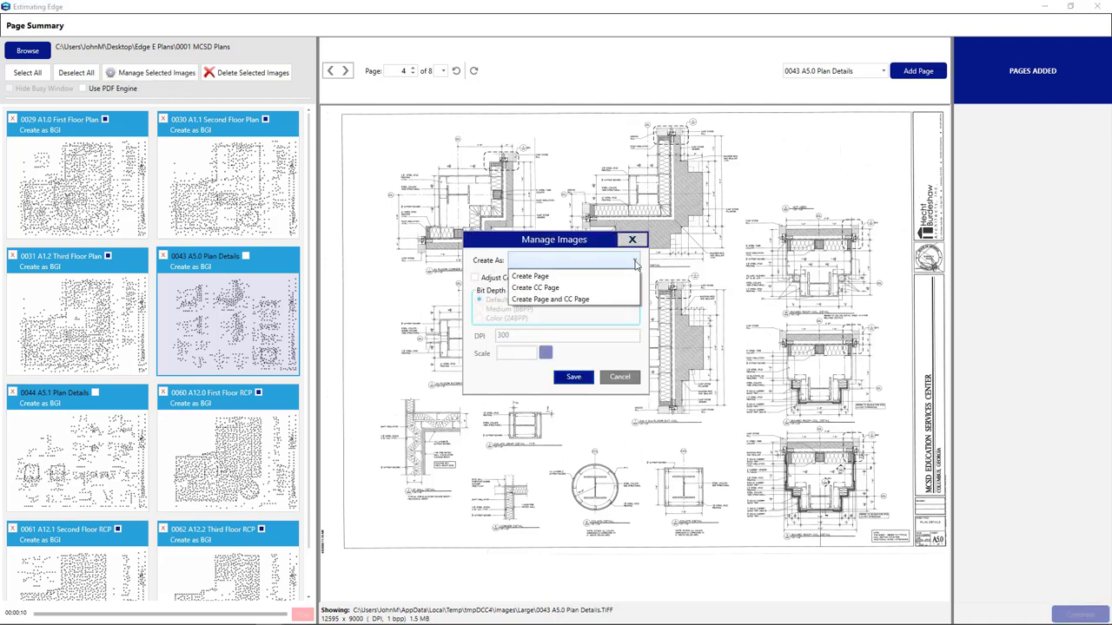
{"action": "left_click", "coordinate": [536, 278]}
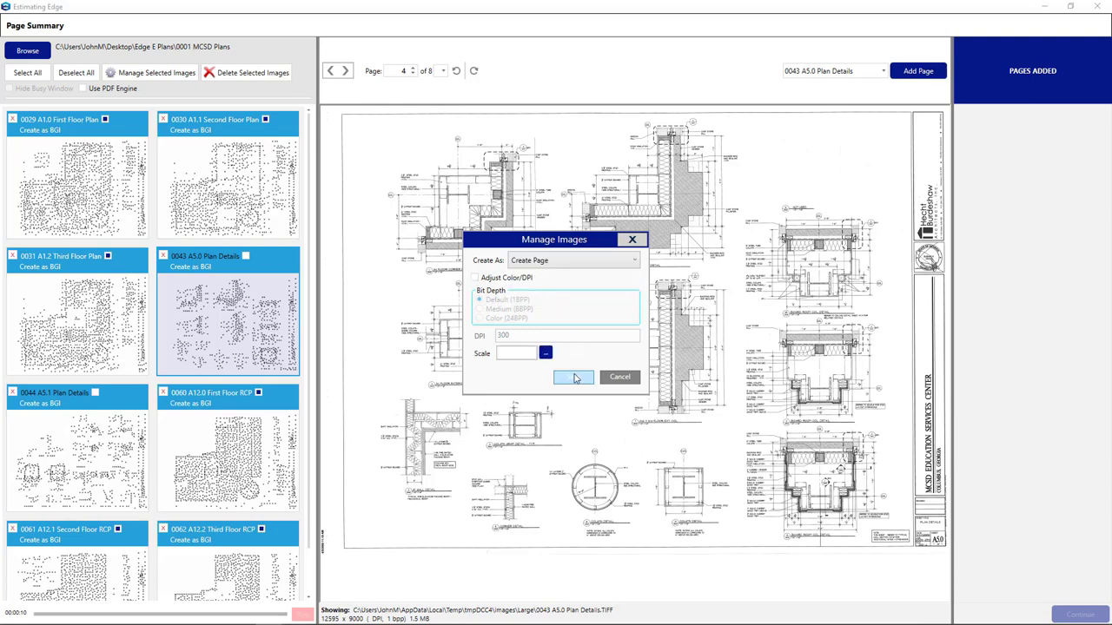
{"action": "left_click", "coordinate": [573, 380]}
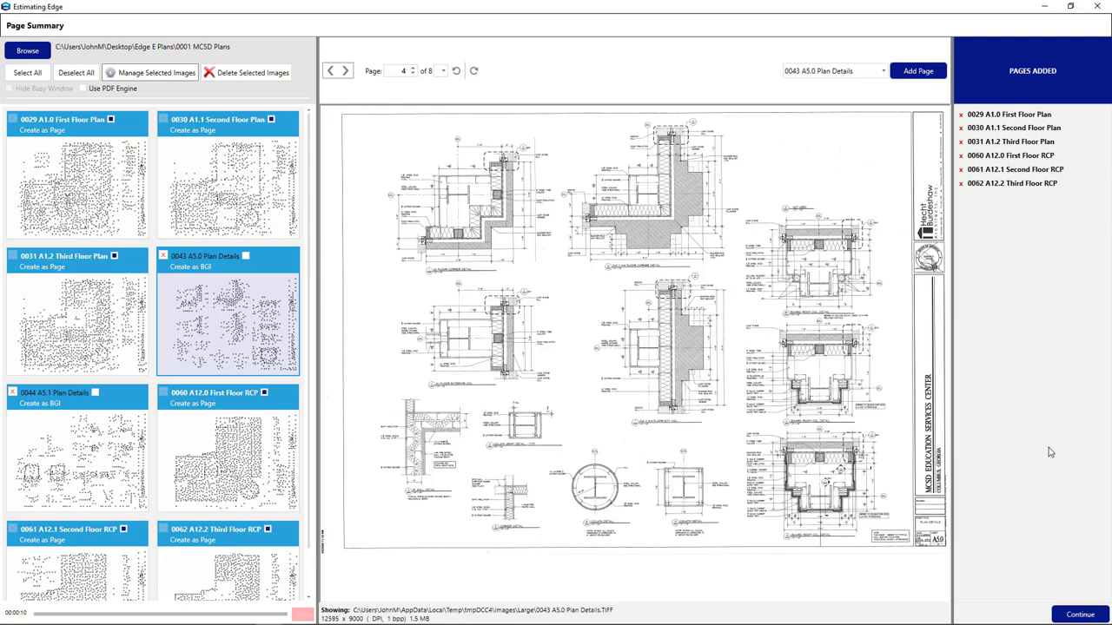
Continue to save the six new pages into My First Bid.
{"action": "left_click", "coordinate": [1068, 615]}
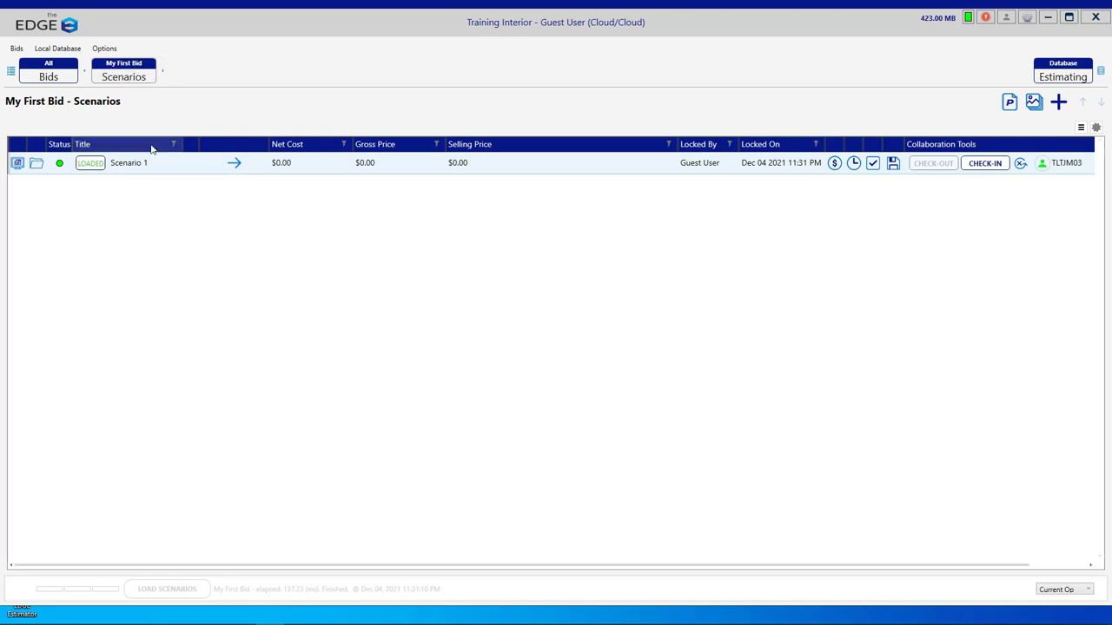
Select Scenario 1, keep the arrow column beside Title, and open its Sections list.
{"action": "left_click", "coordinate": [133, 164]}
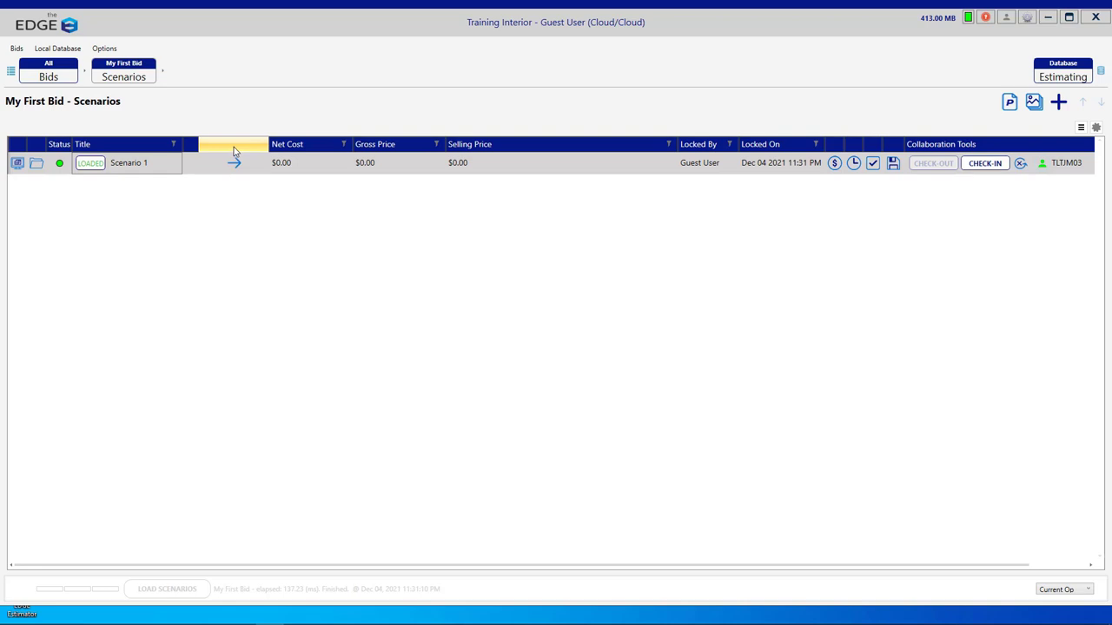
{"action": "left_click_drag", "start_coordinate": [233, 150], "coordinate": [886, 148]}
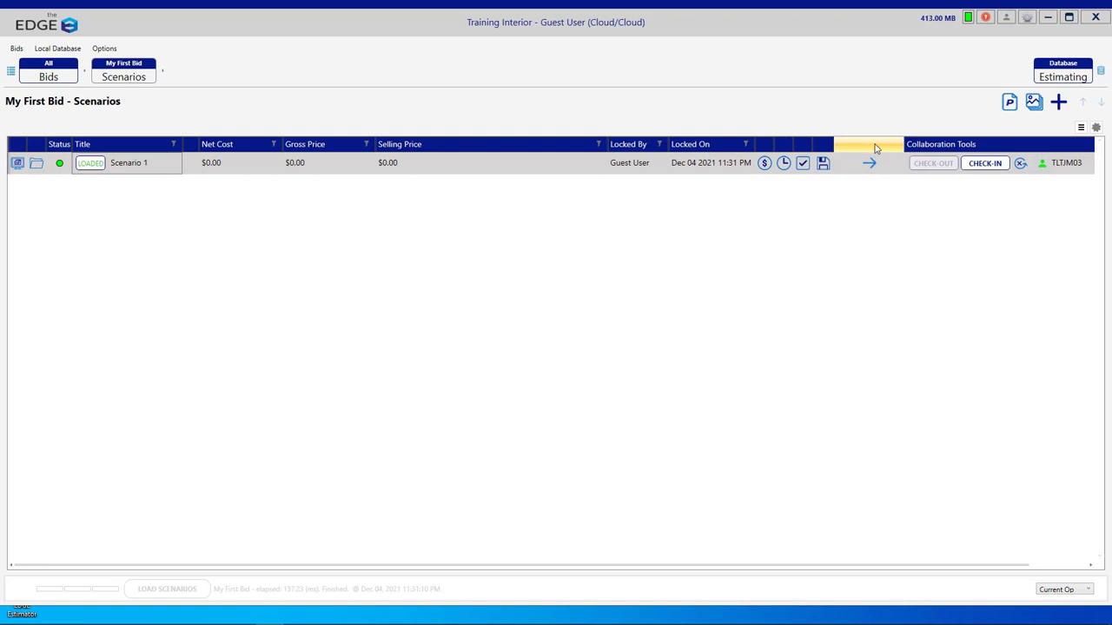
{"action": "left_click_drag", "start_coordinate": [874, 148], "coordinate": [205, 149]}
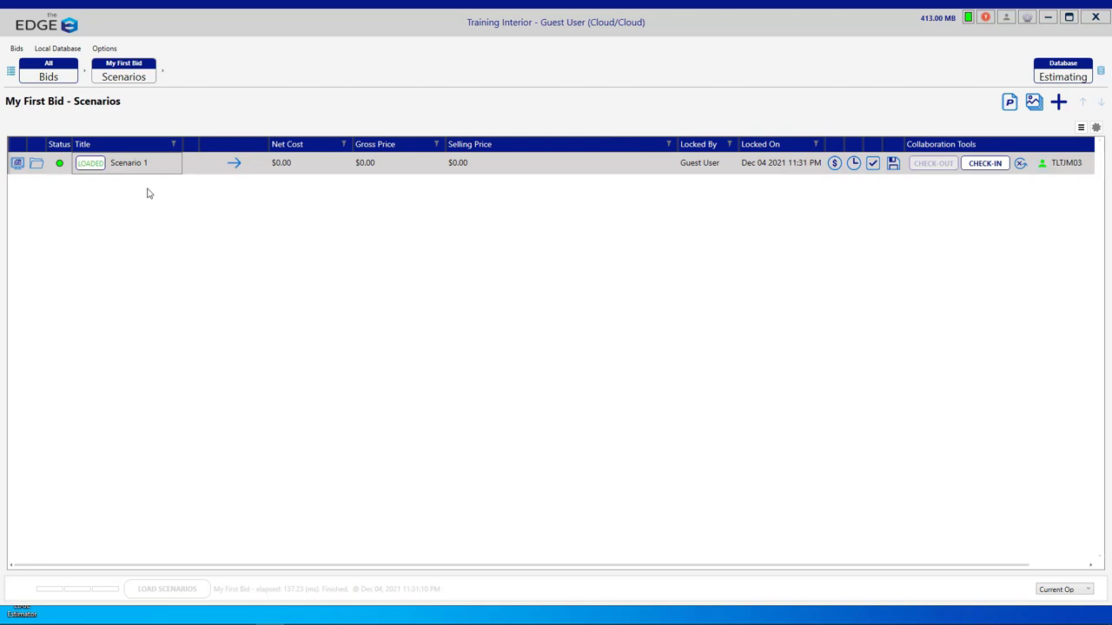
{"action": "left_click", "coordinate": [234, 165]}
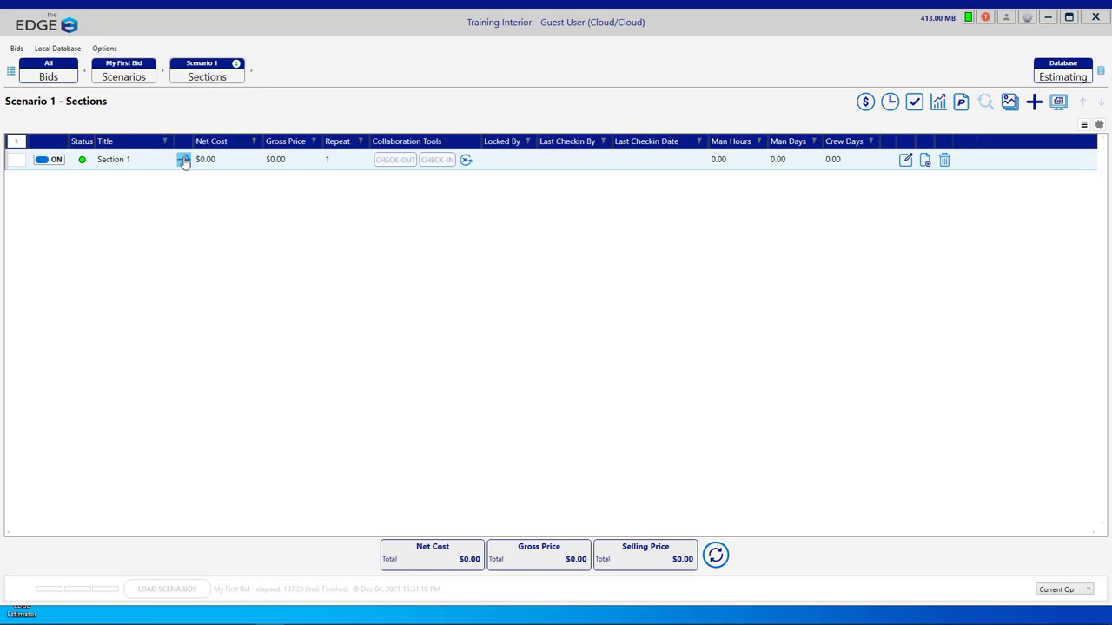
Select Section 1 and open its Pages list.
{"action": "left_click", "coordinate": [115, 165]}
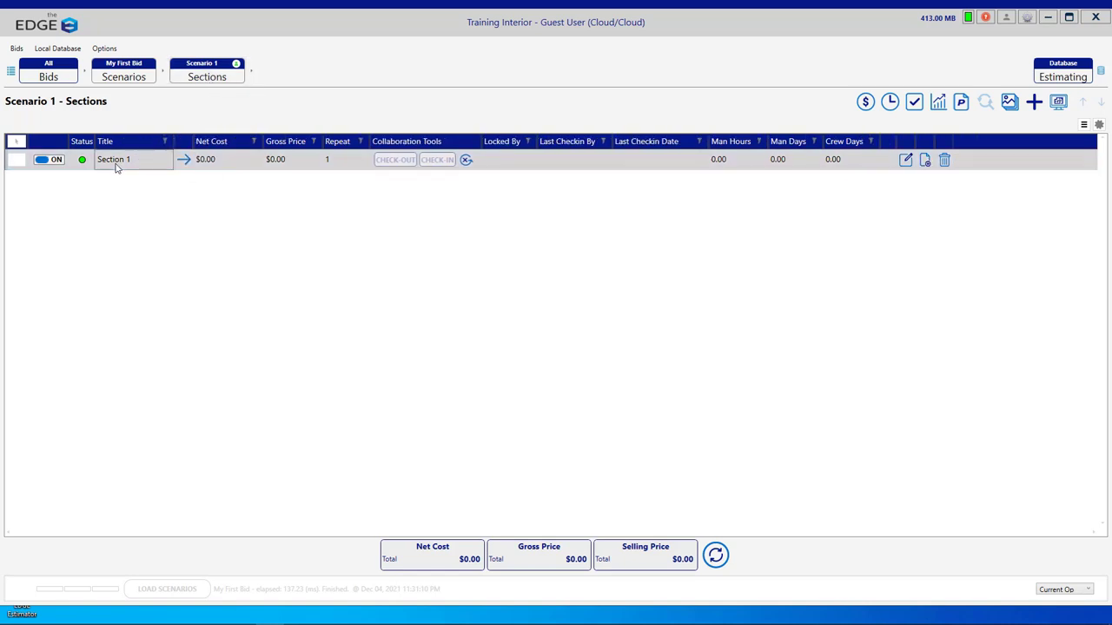
{"action": "left_click", "coordinate": [184, 162]}
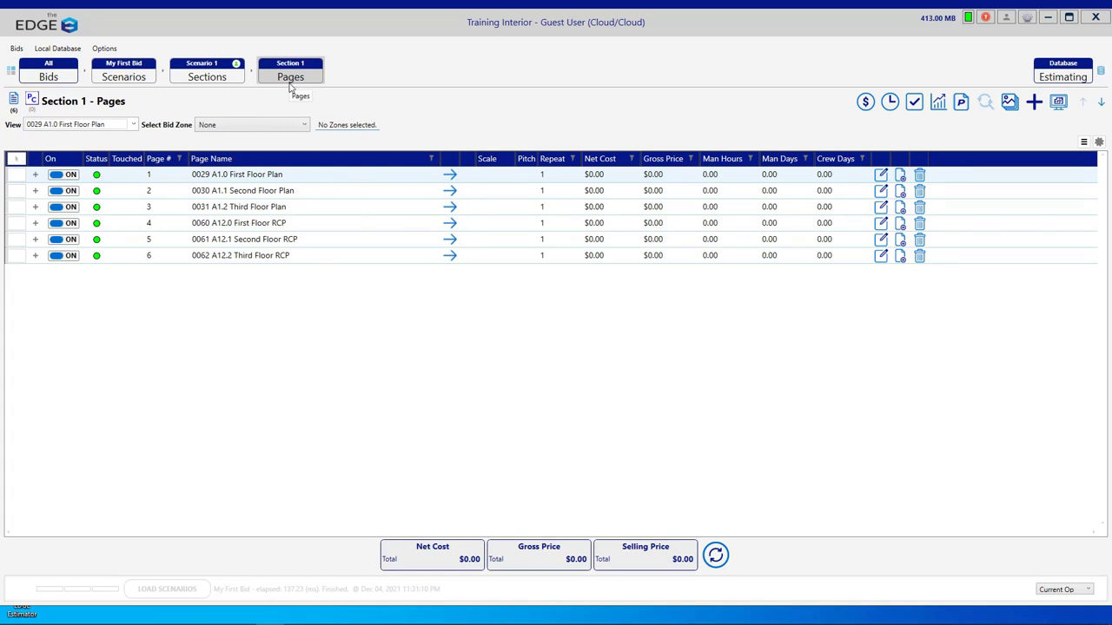
Open the empty conditions list of page 0029 A1.0 First Floor Plan.
{"action": "left_click", "coordinate": [249, 176]}
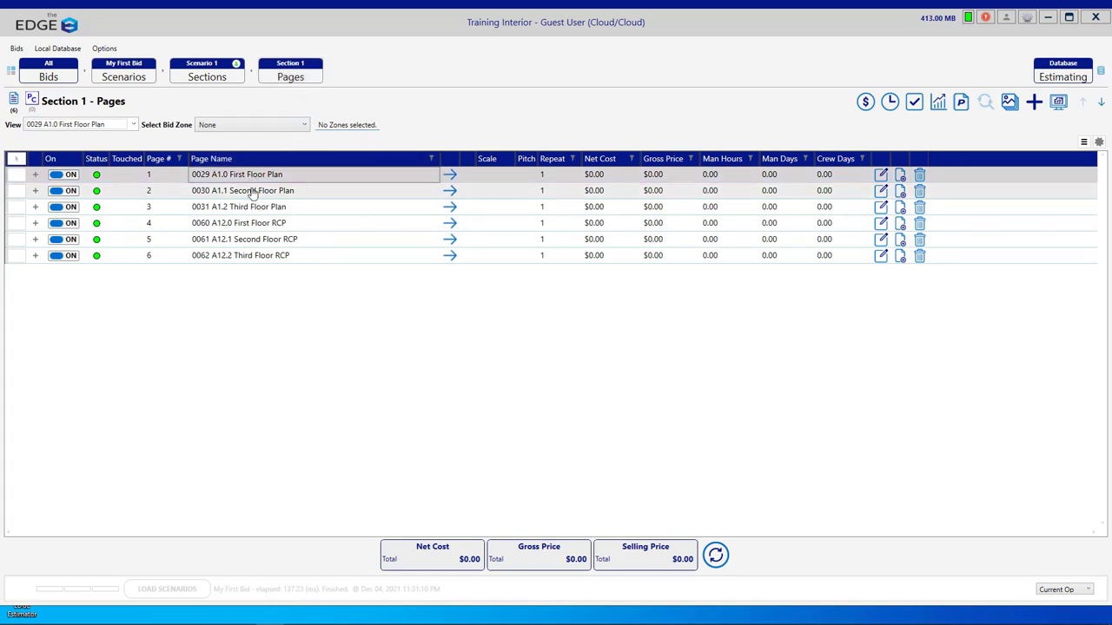
{"action": "left_click", "coordinate": [252, 193]}
{"action": "left_click", "coordinate": [249, 209]}
{"action": "left_click", "coordinate": [249, 224]}
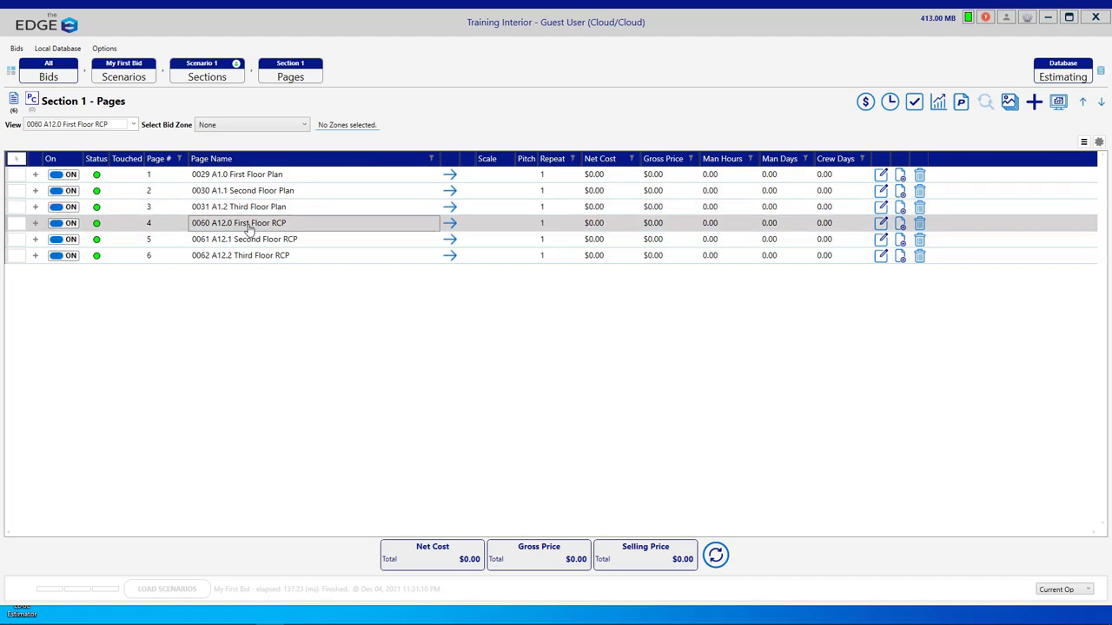
{"action": "left_click", "coordinate": [248, 241]}
{"action": "left_click", "coordinate": [248, 257]}
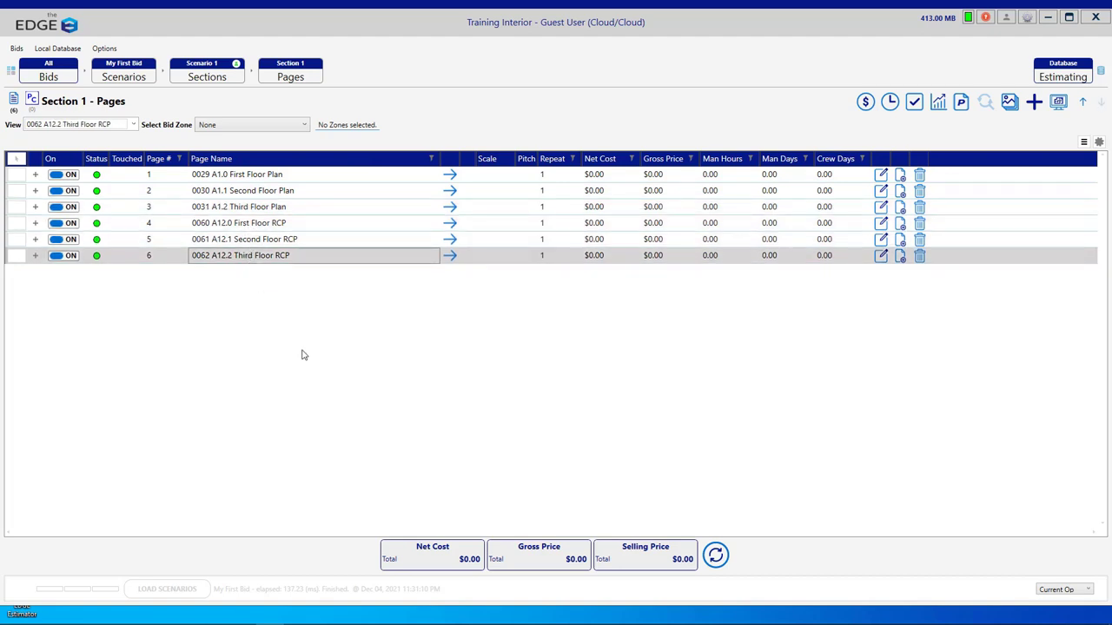
{"action": "left_click", "coordinate": [267, 174]}
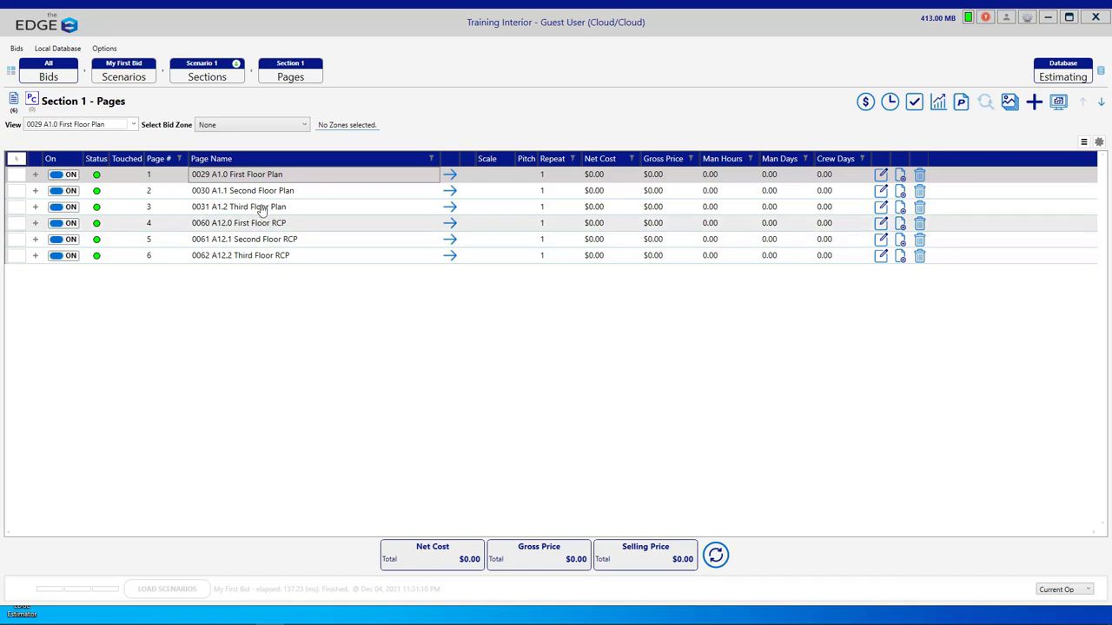
{"action": "left_click", "coordinate": [451, 176]}
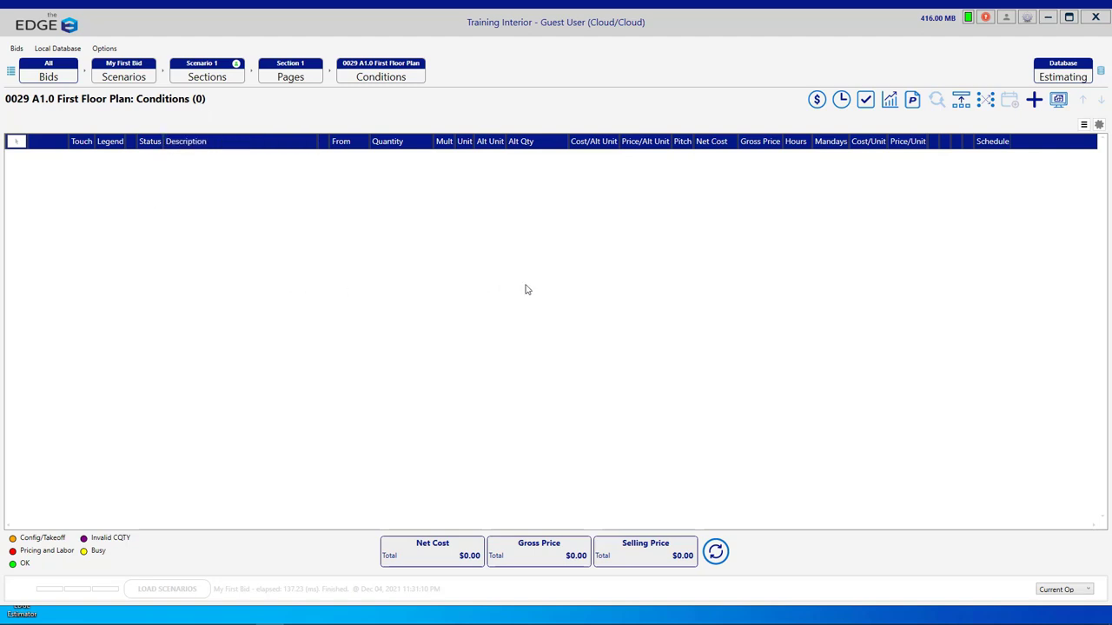
Bring up the Add Conditions to Page dialog and move it into view.
{"action": "left_click", "coordinate": [1034, 99]}
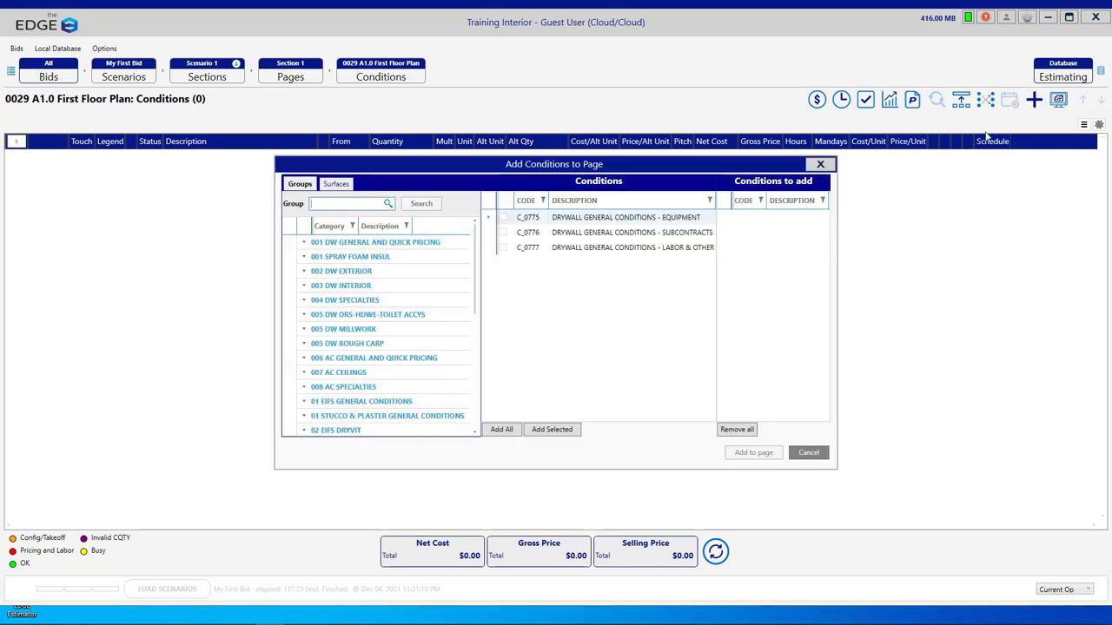
{"action": "left_click_drag", "start_coordinate": [660, 167], "coordinate": [537, 203]}
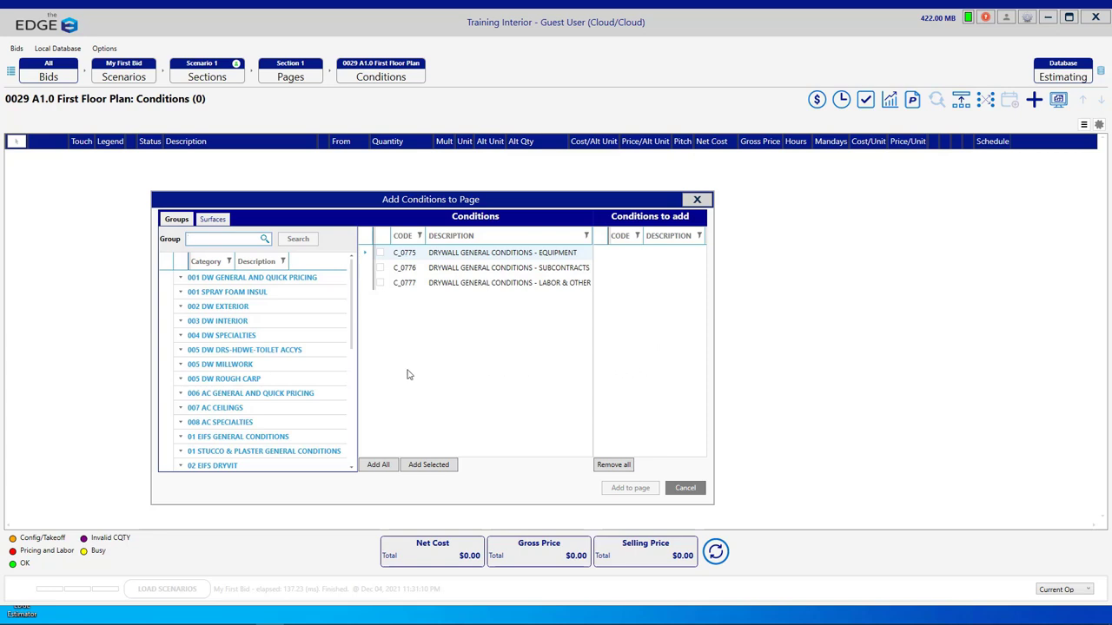
Queue C_0978 PARTITION ~NS:SG~, C_0969 EXTERIOR RADIUS PARTITION and C_0979 DW BOX HEADER from the DW groups.
{"action": "left_click", "coordinate": [224, 322]}
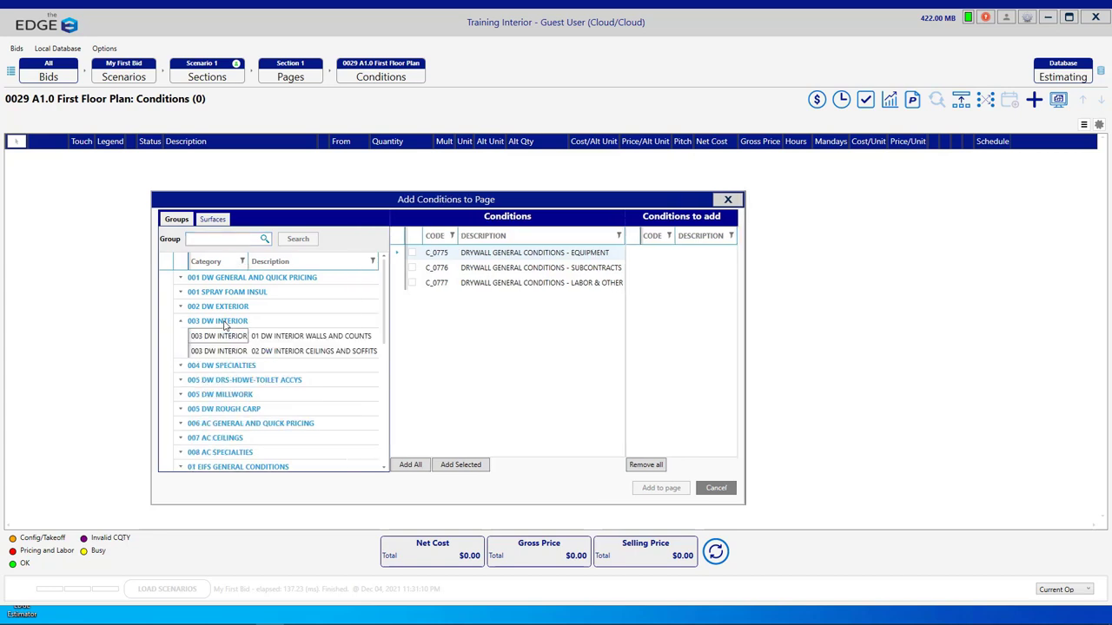
{"action": "left_click", "coordinate": [303, 342]}
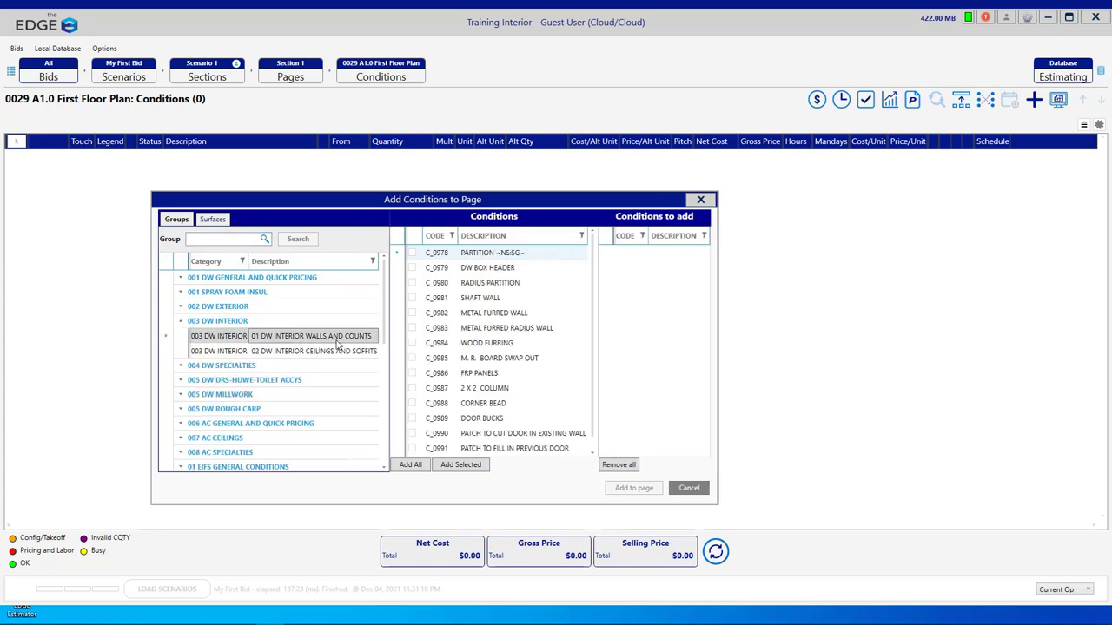
{"action": "left_click", "coordinate": [482, 254]}
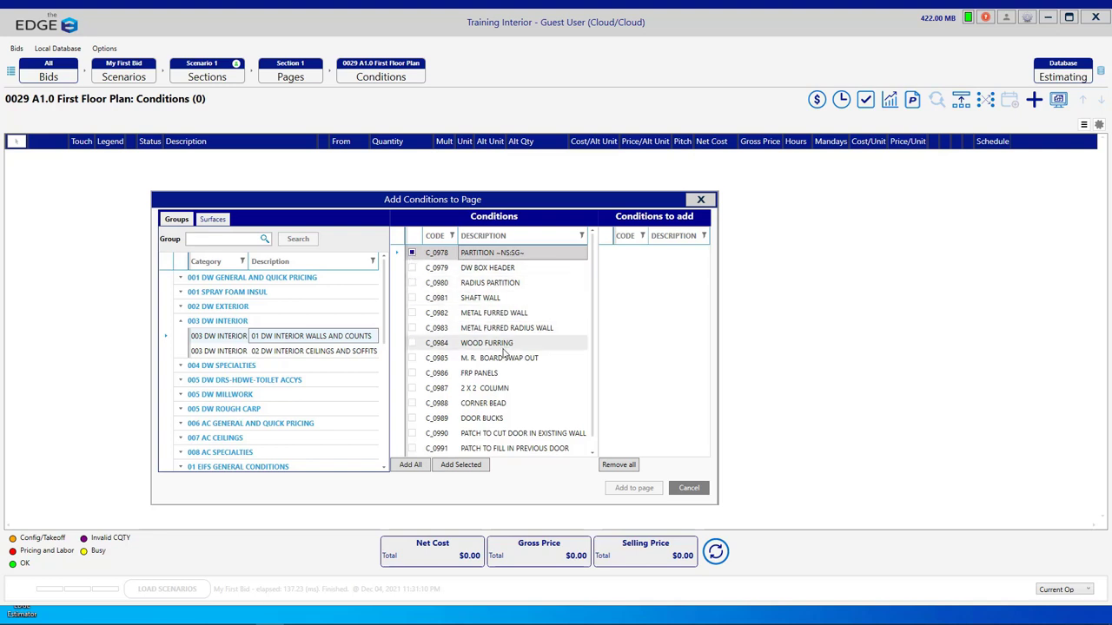
{"action": "left_click", "coordinate": [458, 468]}
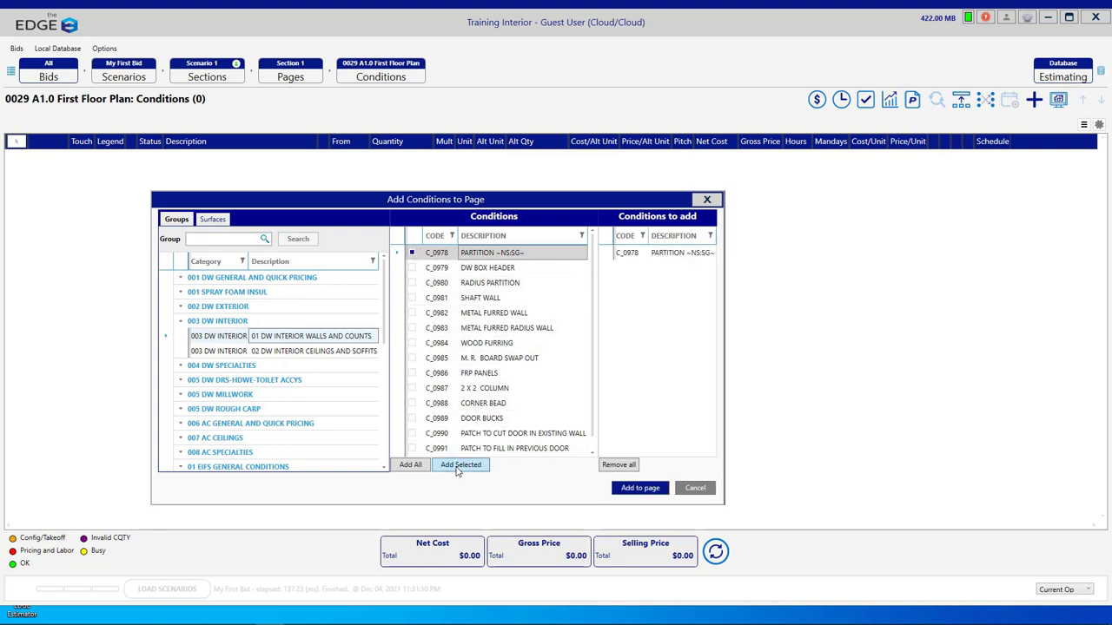
{"action": "left_click", "coordinate": [242, 309]}
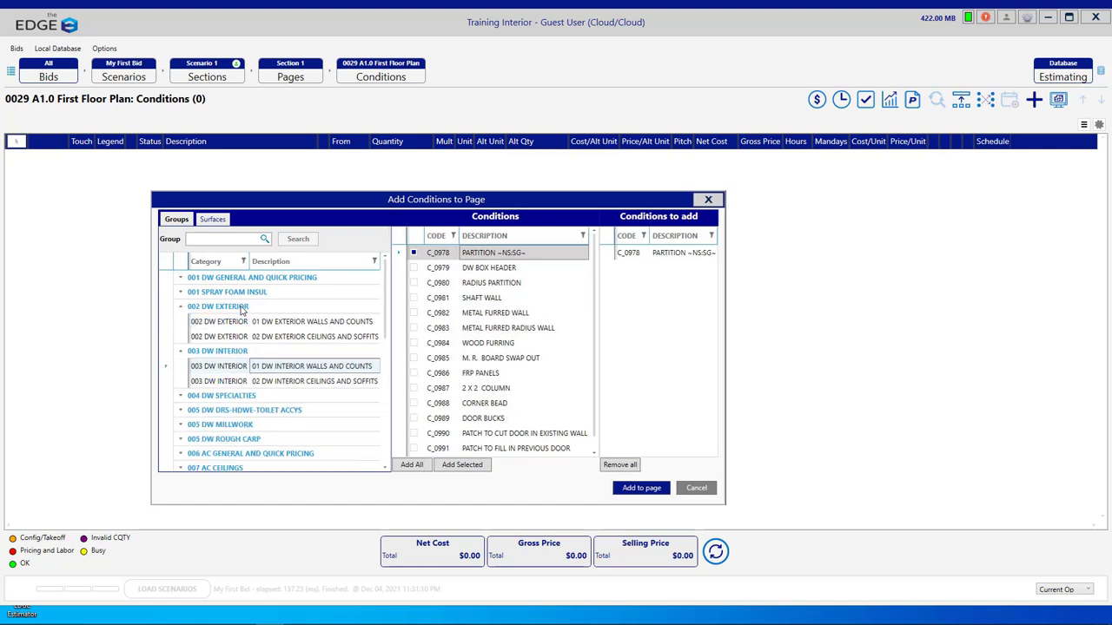
{"action": "left_click", "coordinate": [293, 325]}
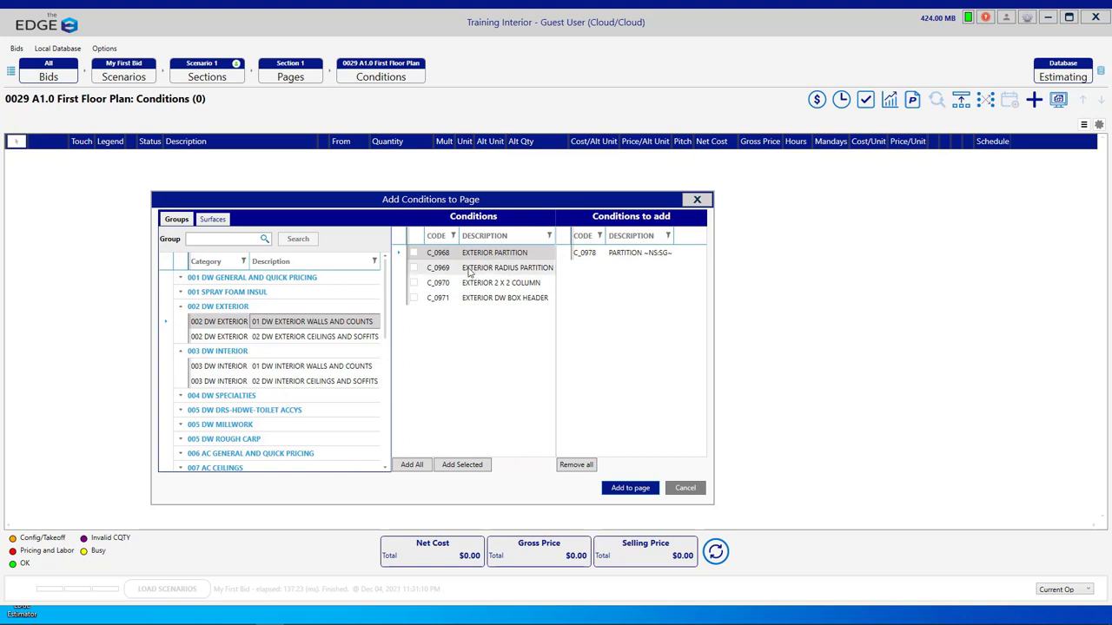
{"action": "left_click", "coordinate": [414, 268]}
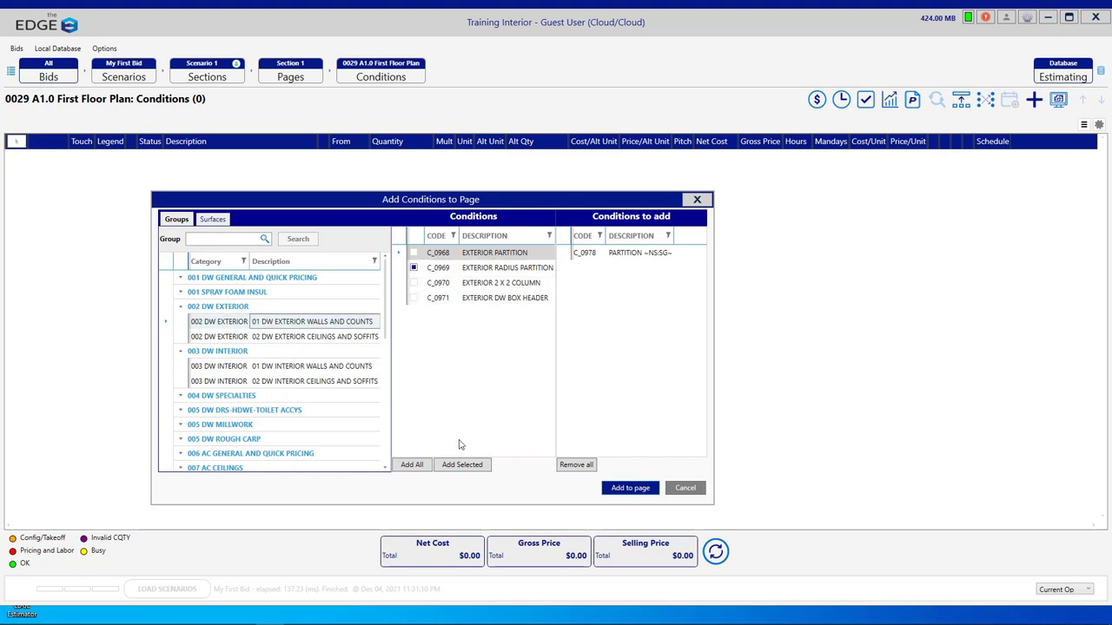
{"action": "left_click", "coordinate": [466, 467]}
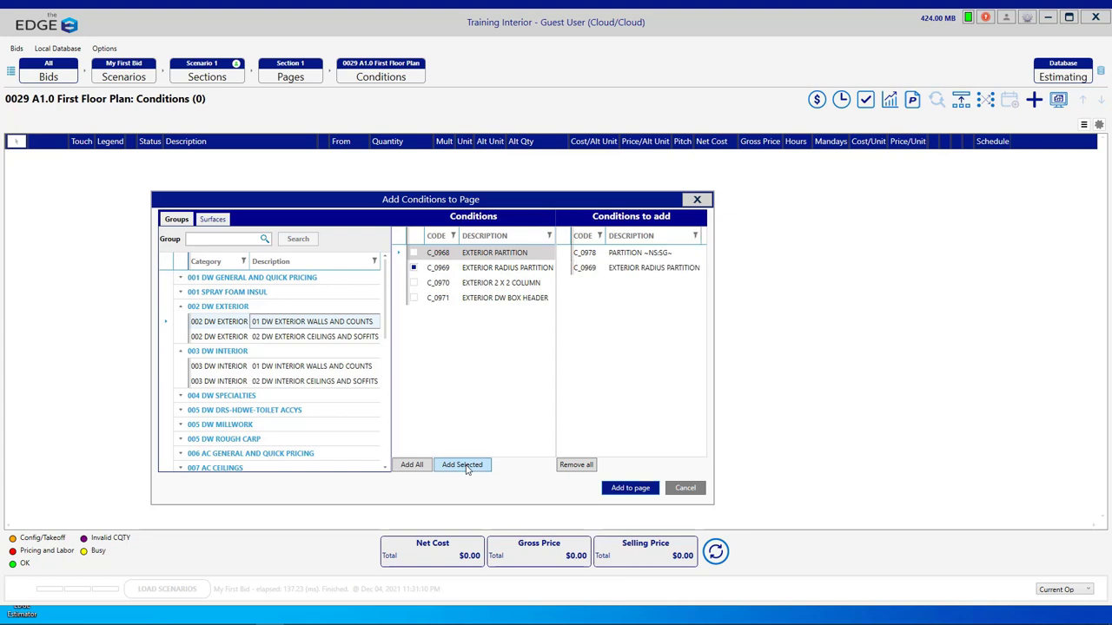
{"action": "left_click", "coordinate": [318, 366]}
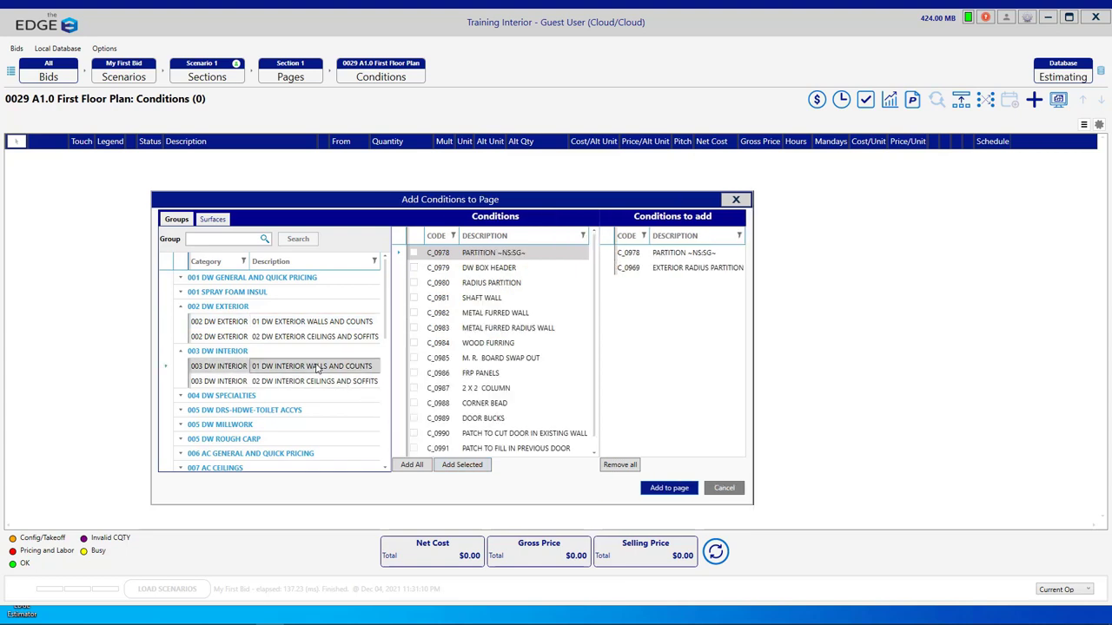
{"action": "left_click", "coordinate": [472, 270]}
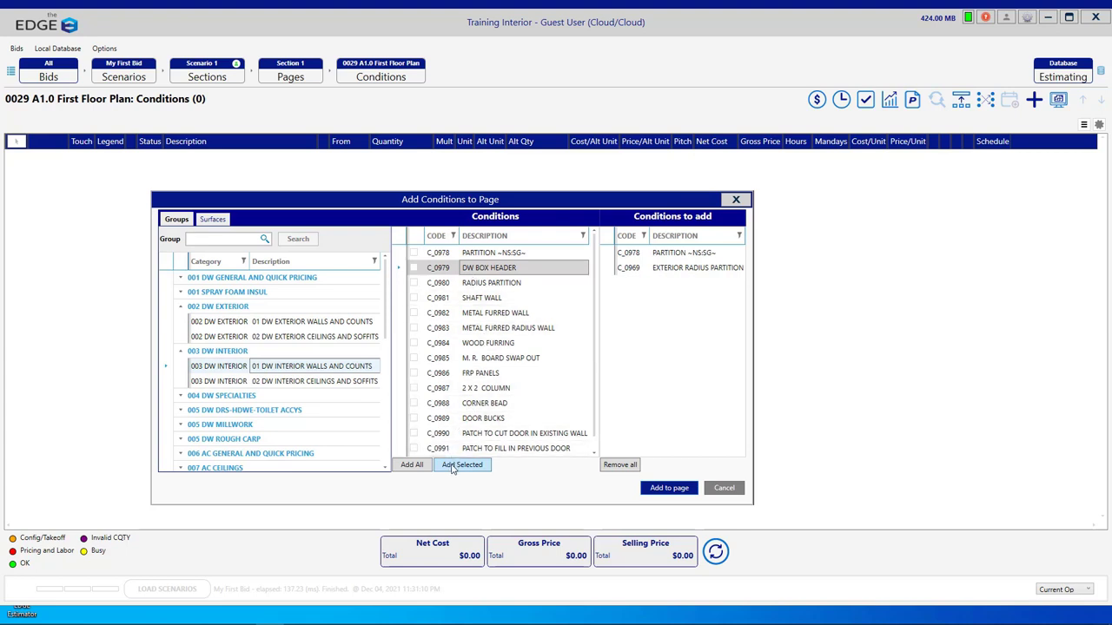
{"action": "left_click", "coordinate": [415, 269]}
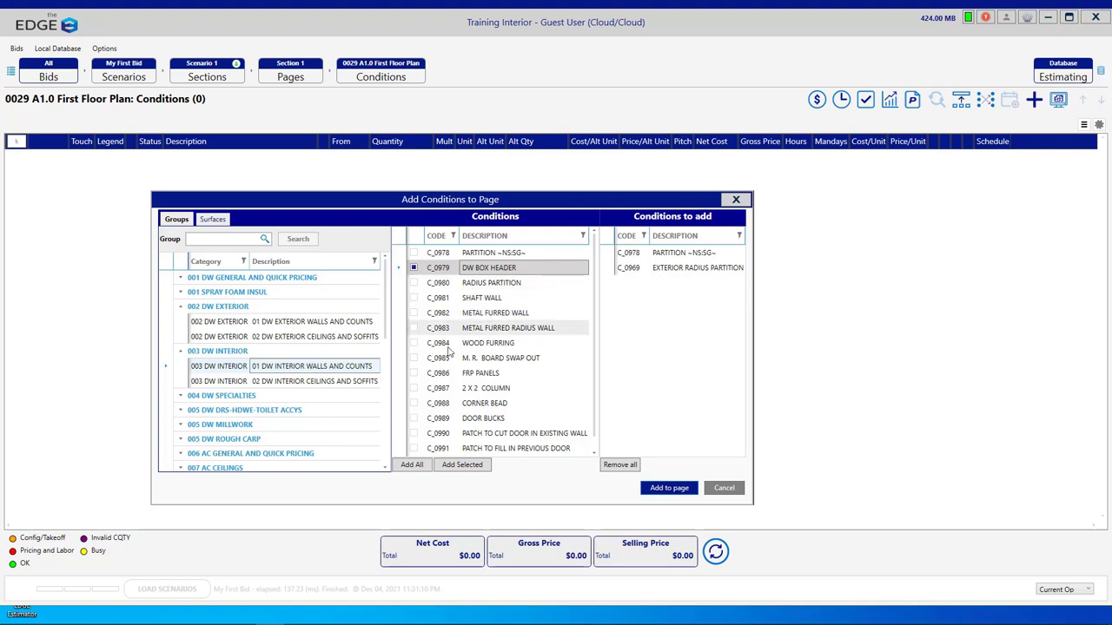
{"action": "left_click", "coordinate": [469, 464]}
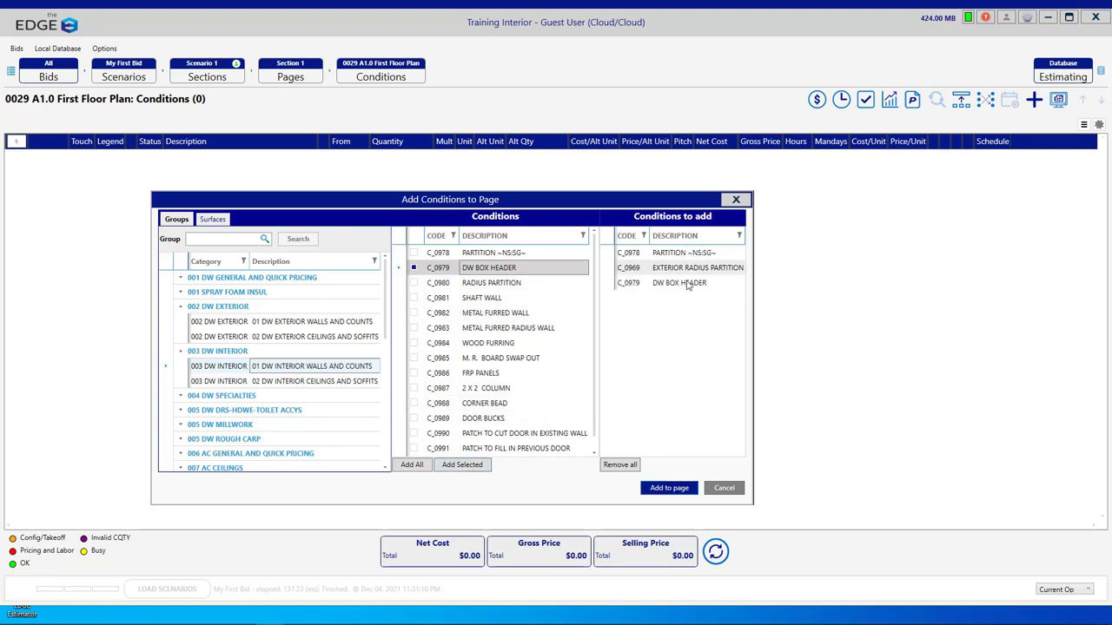
Add Partition 20, Exterior Radius Partition and DW Box Header to the page, then select all three.
{"action": "left_click", "coordinate": [680, 487]}
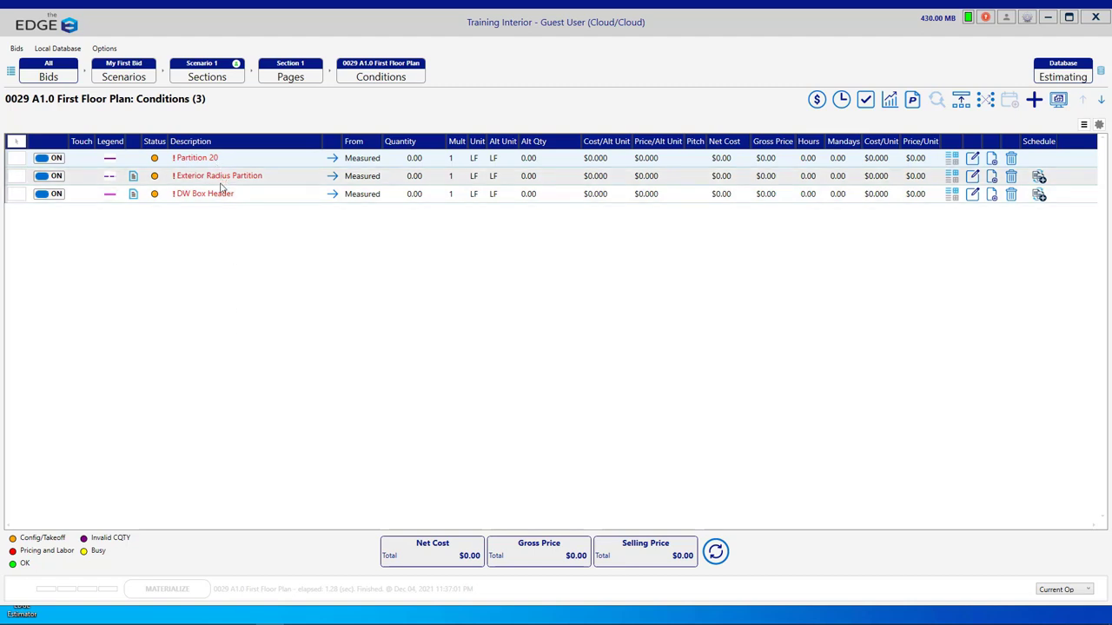
{"action": "left_click", "coordinate": [21, 145]}
Copy the three selected first floor plan conditions from the right-click menu.
{"action": "right_click", "coordinate": [224, 180]}
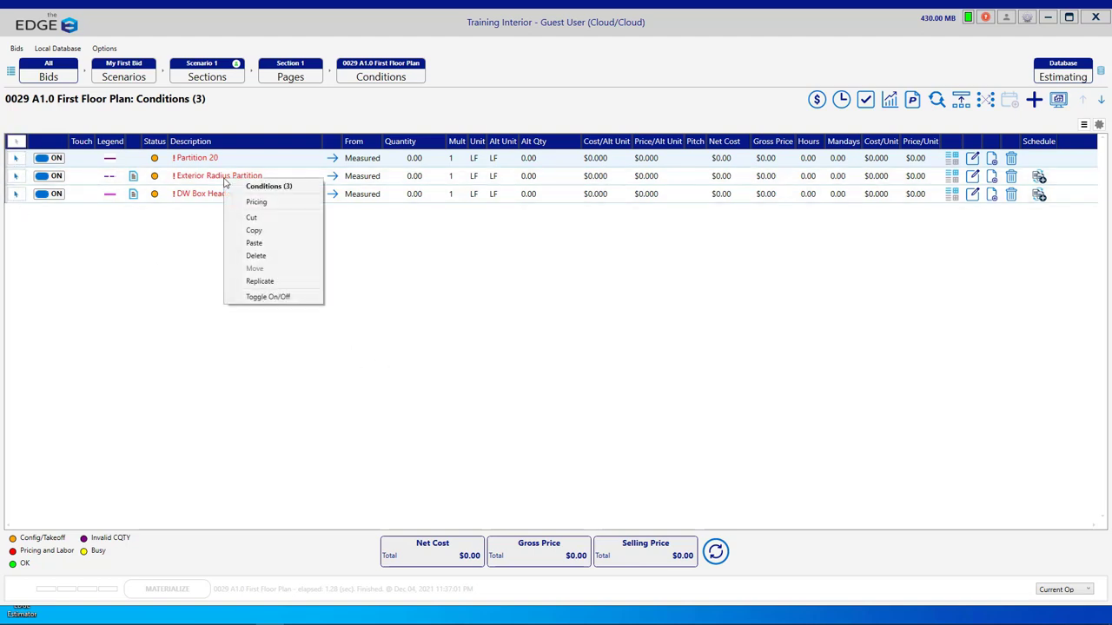
{"action": "left_click", "coordinate": [267, 232]}
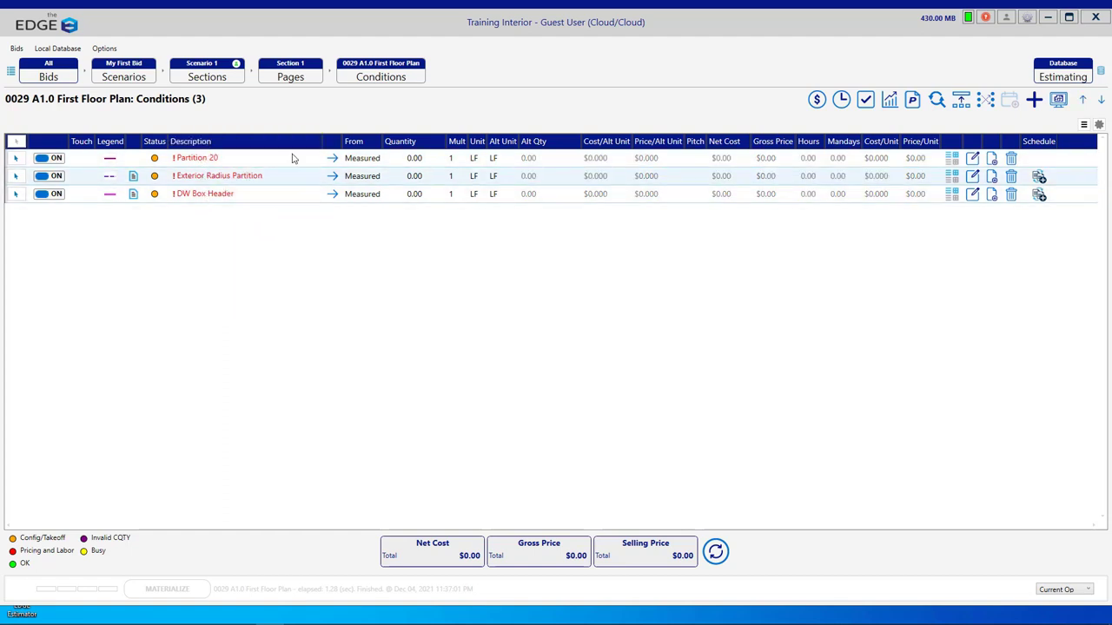
Paste the three conditions onto 0030 A1.1 Second Floor Plan with default options and original names.
{"action": "left_click", "coordinate": [296, 80]}
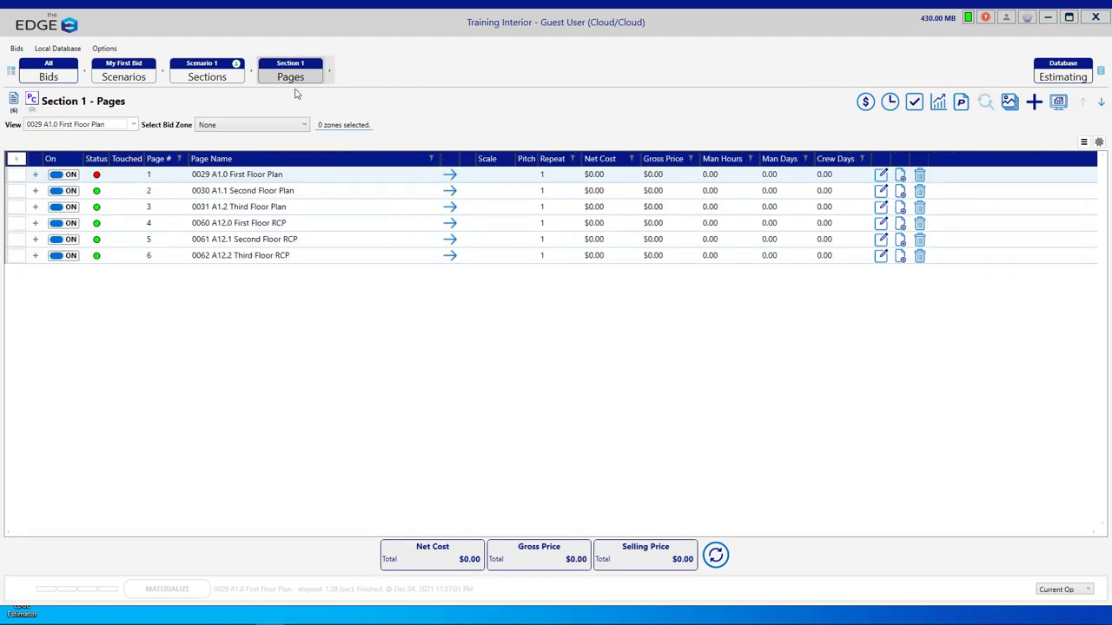
{"action": "right_click", "coordinate": [261, 194]}
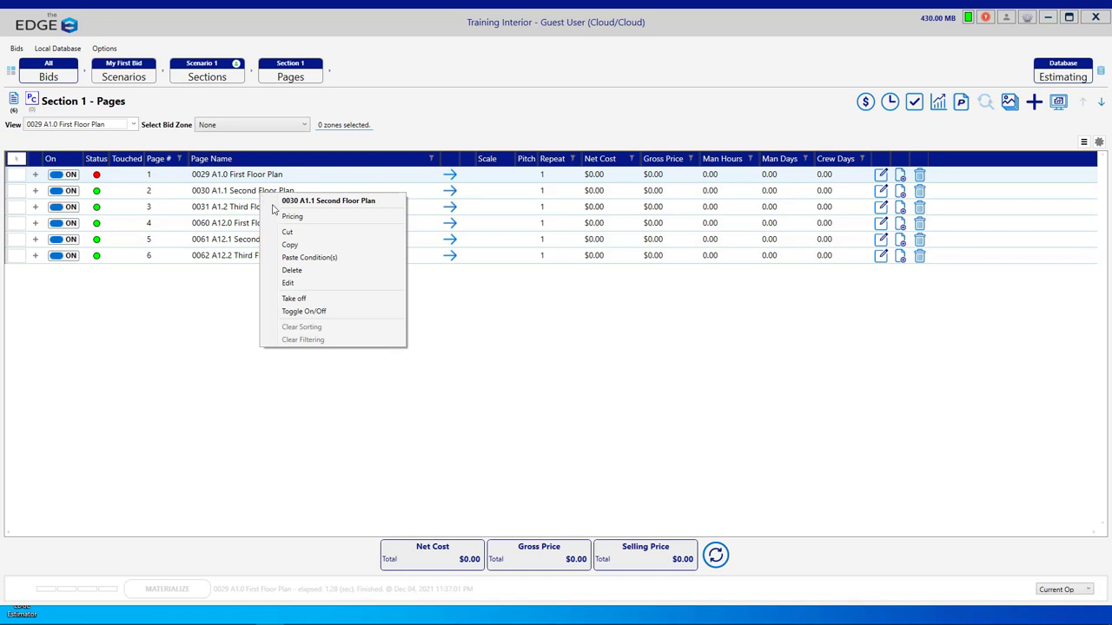
{"action": "left_click", "coordinate": [341, 261]}
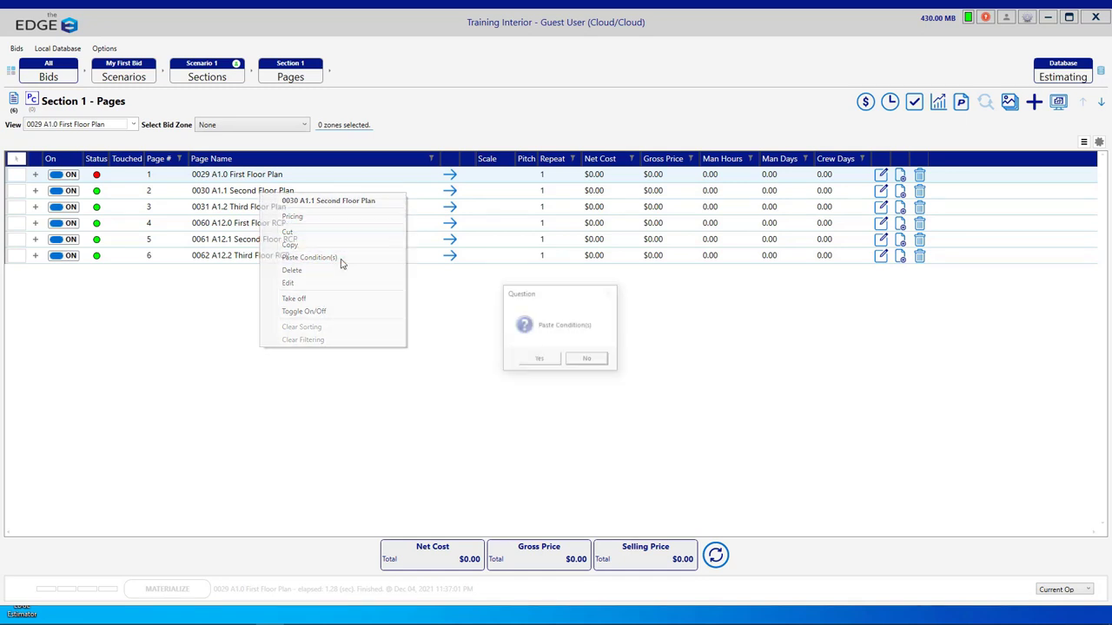
{"action": "left_click", "coordinate": [537, 360]}
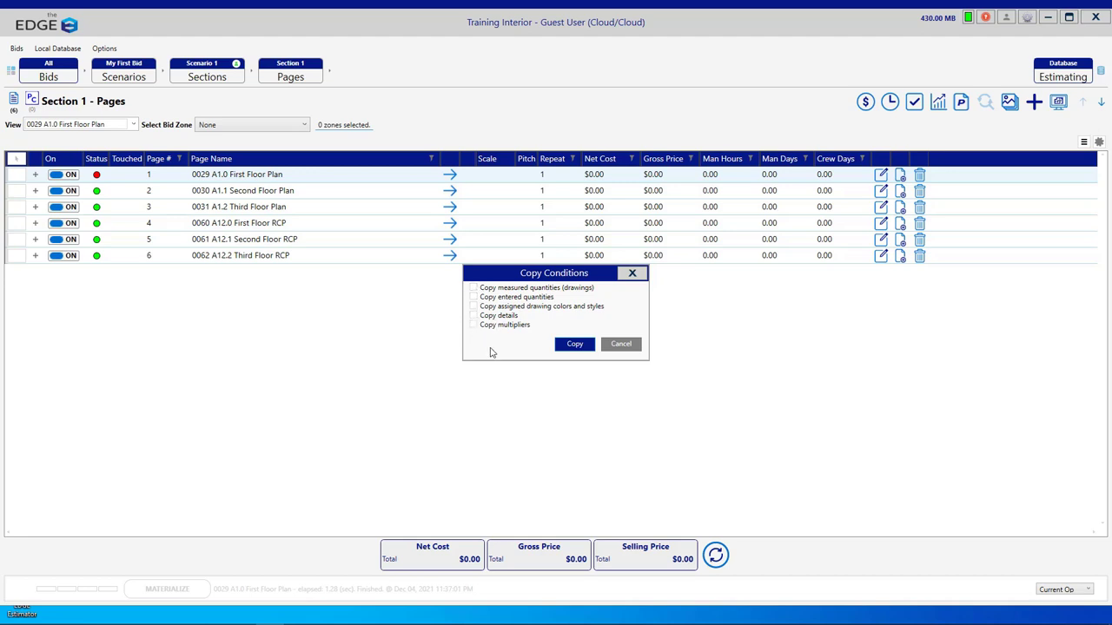
{"action": "left_click", "coordinate": [574, 348]}
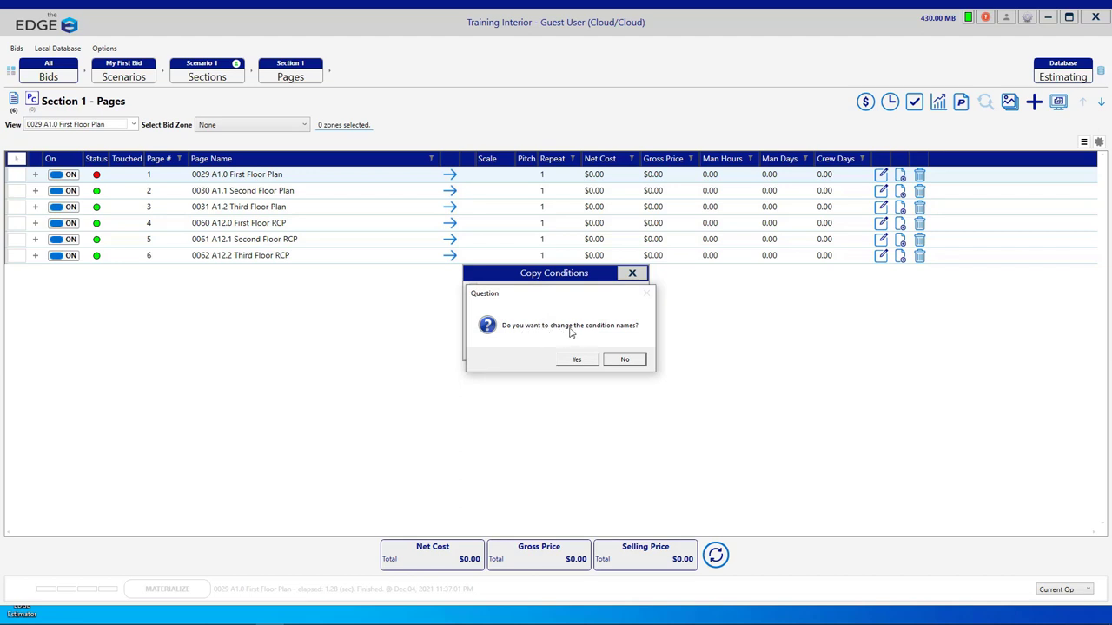
{"action": "left_click", "coordinate": [625, 360]}
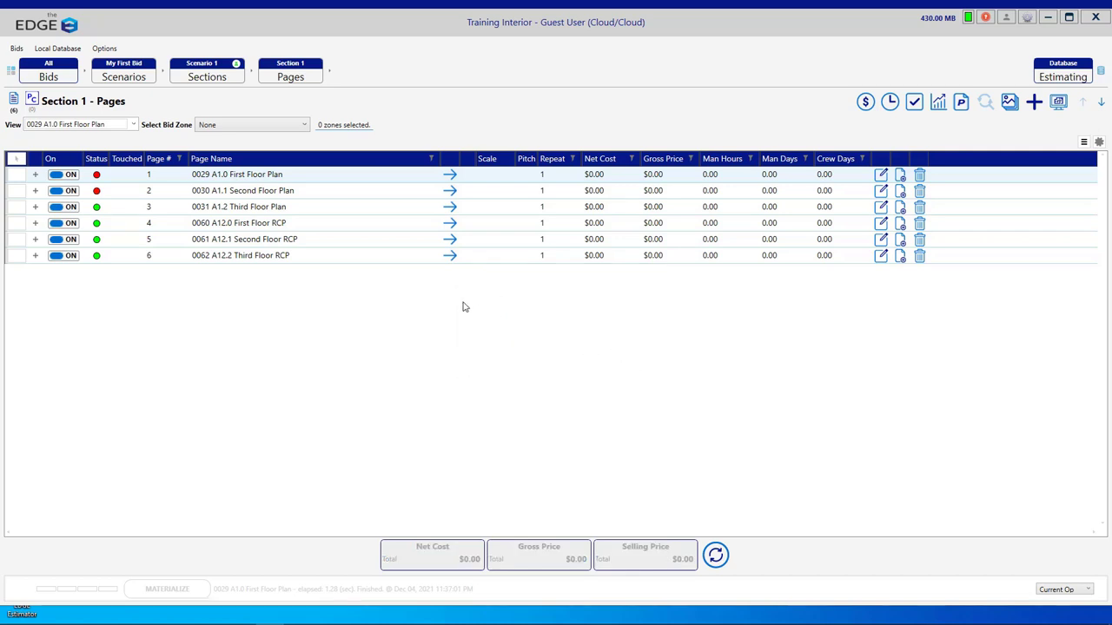
Check the conditions on the Second and Third Floor Plan pages, returning to the Pages list.
{"action": "left_click", "coordinate": [451, 192]}
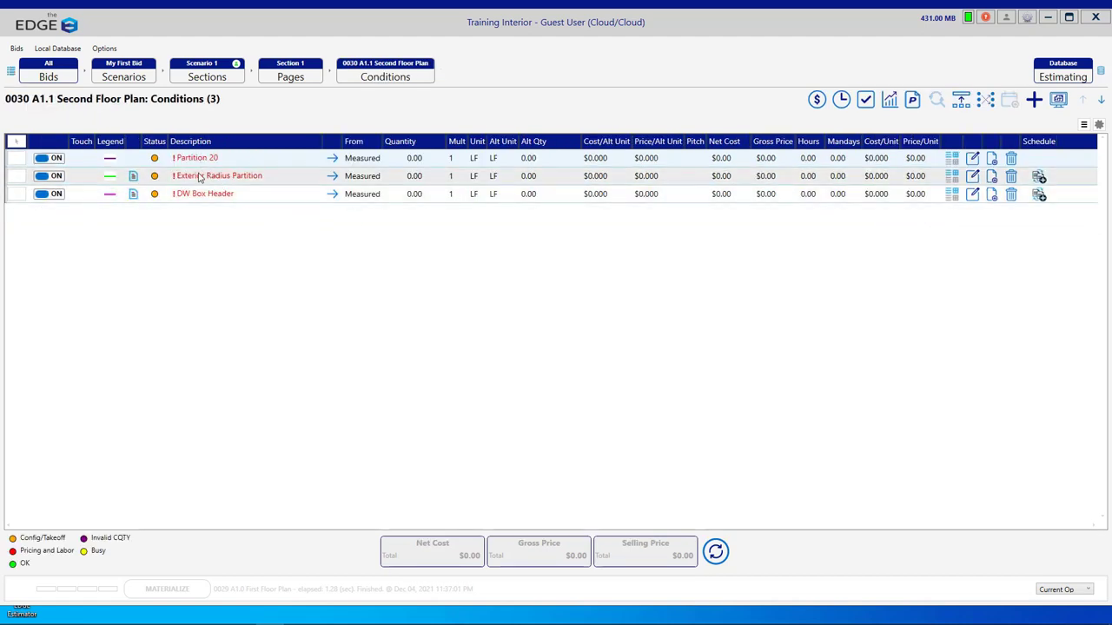
{"action": "left_click", "coordinate": [303, 80]}
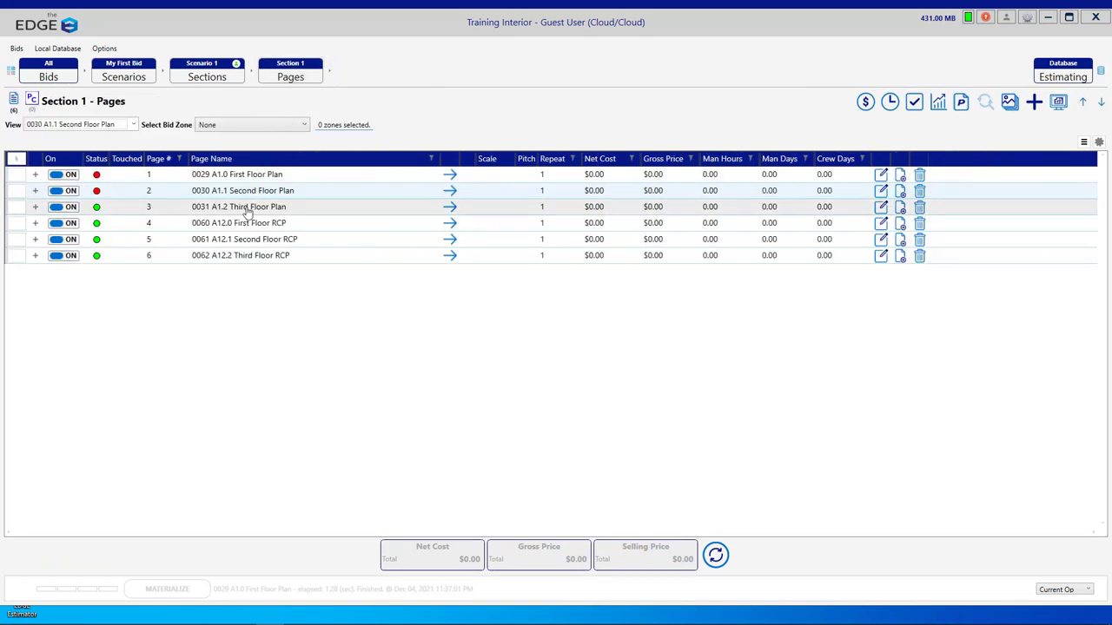
{"action": "left_click", "coordinate": [451, 210]}
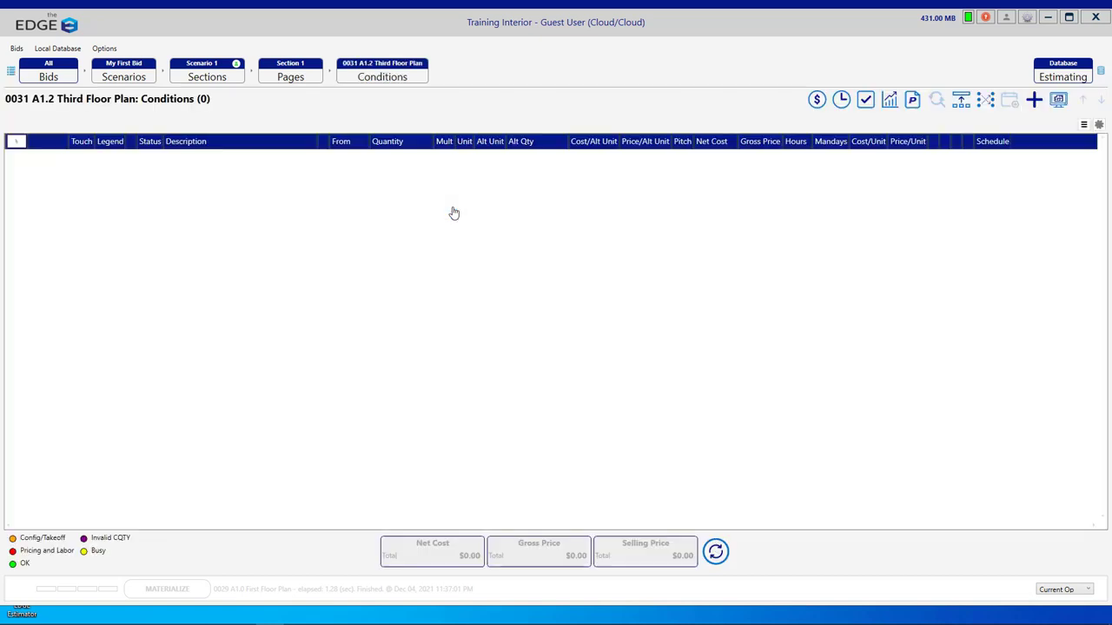
{"action": "left_click", "coordinate": [292, 80]}
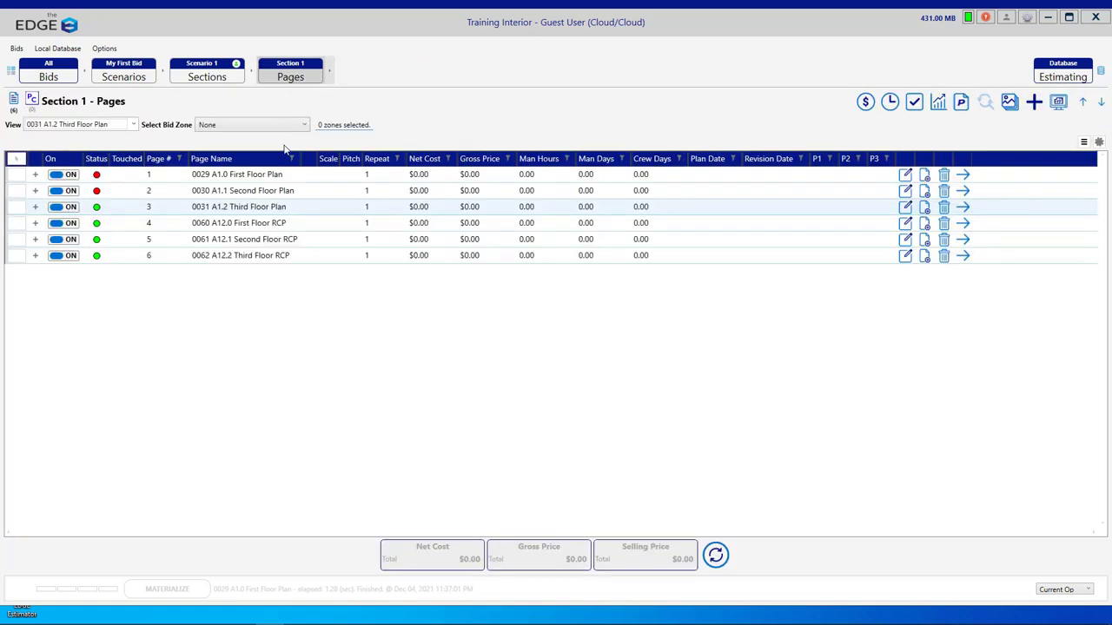
{"action": "left_click", "coordinate": [257, 213]}
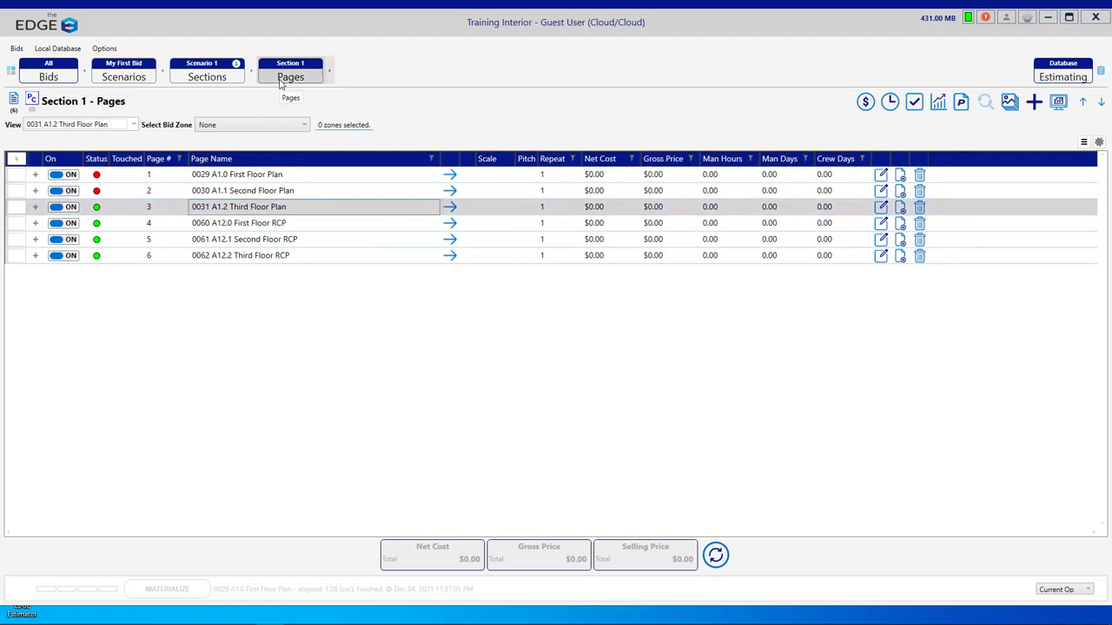
Paste the three conditions onto 0031 A1.2 Third Floor Plan with original names, then verify them.
{"action": "right_click", "coordinate": [249, 212]}
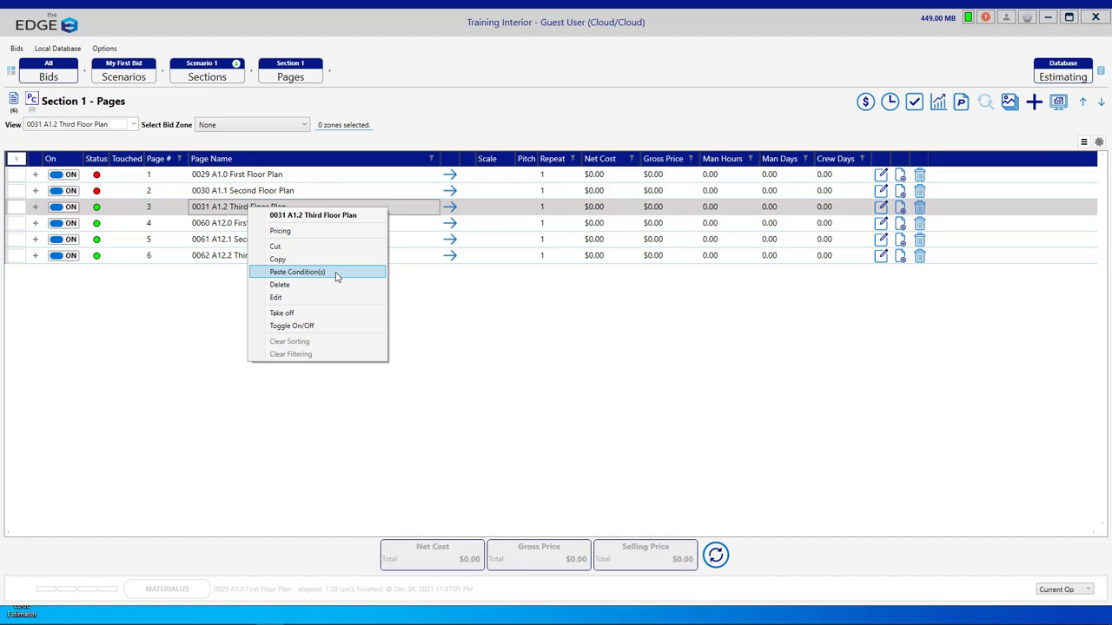
{"action": "left_click", "coordinate": [337, 273]}
{"action": "left_click", "coordinate": [539, 361]}
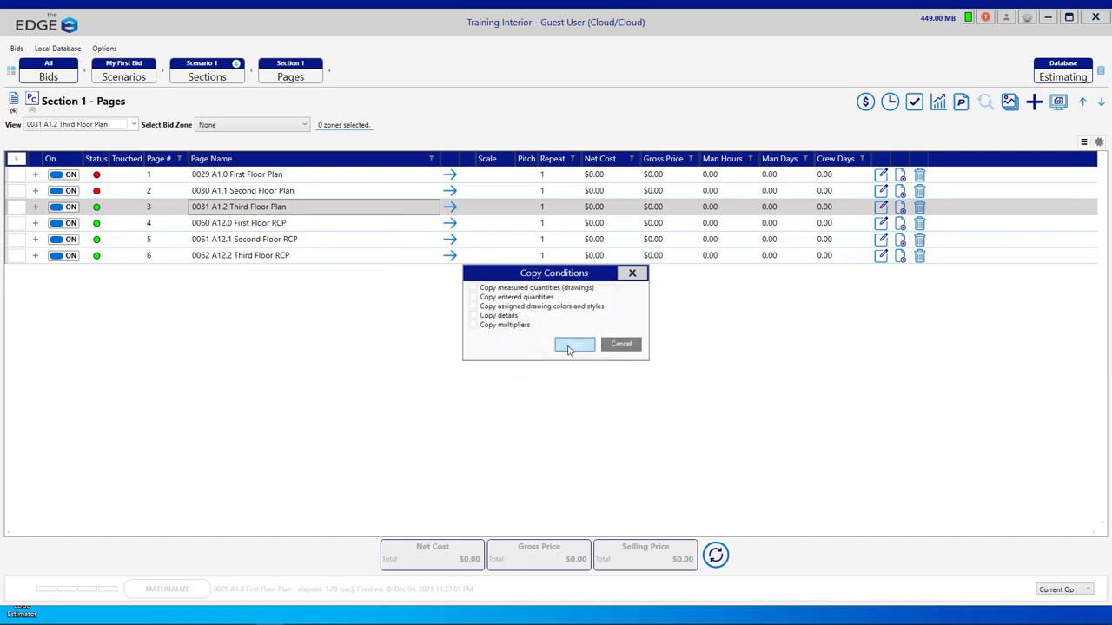
{"action": "left_click", "coordinate": [571, 346]}
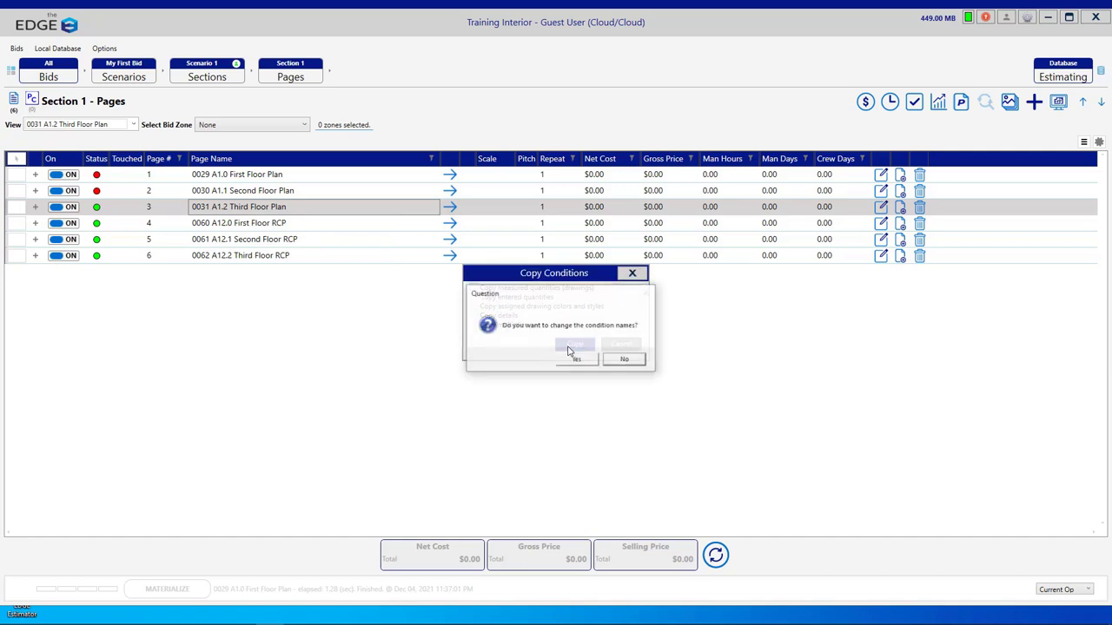
{"action": "left_click", "coordinate": [631, 363]}
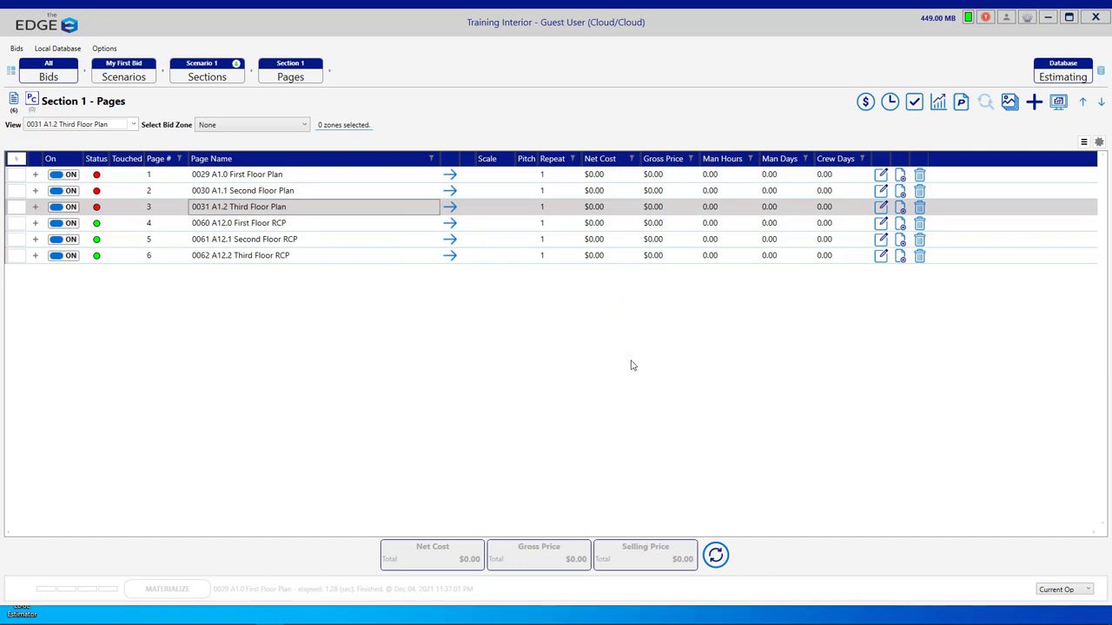
{"action": "left_click", "coordinate": [451, 209]}
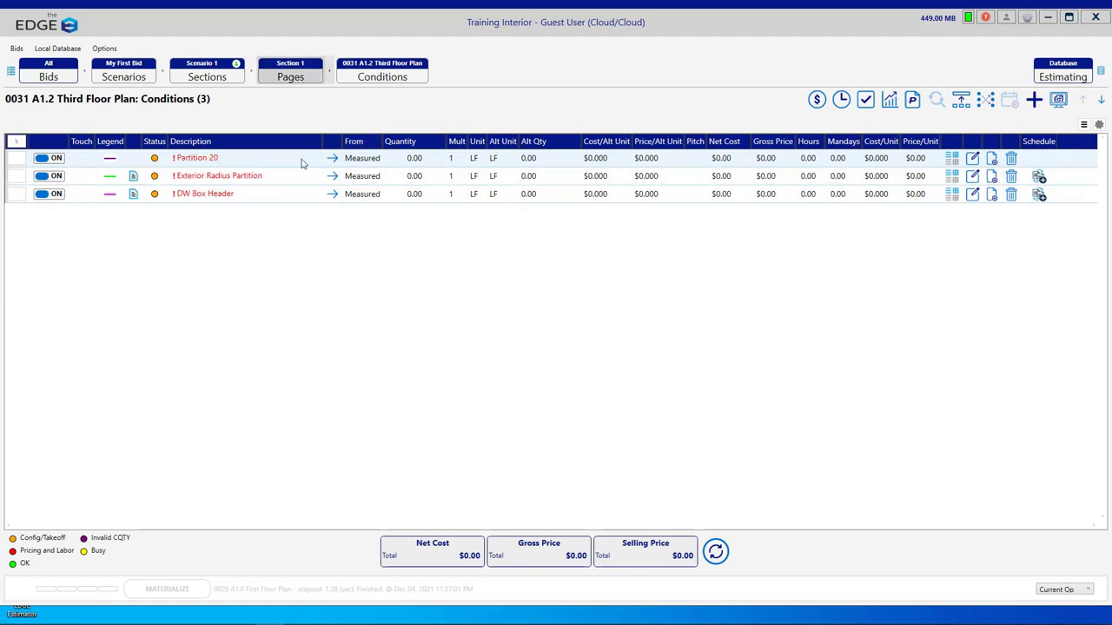
{"action": "left_click", "coordinate": [267, 224]}
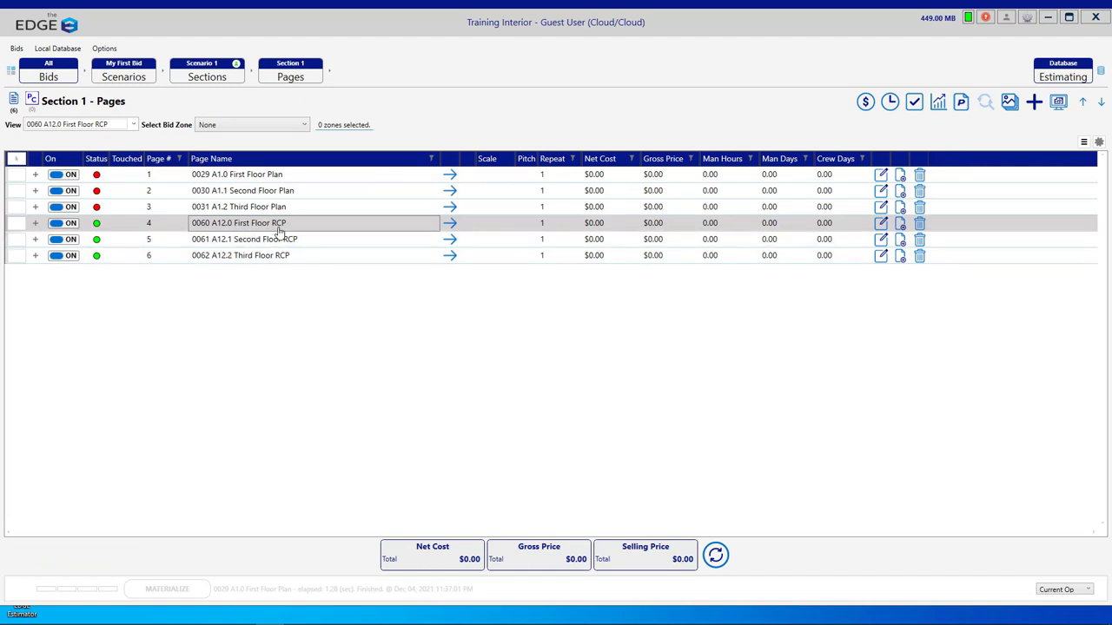
Add C_0909 2x2 Acoustic System (Generic) from 007 AC CEILINGS > 01 GENERIC CEILINGS to 0060 A12.0.
{"action": "left_click", "coordinate": [451, 224]}
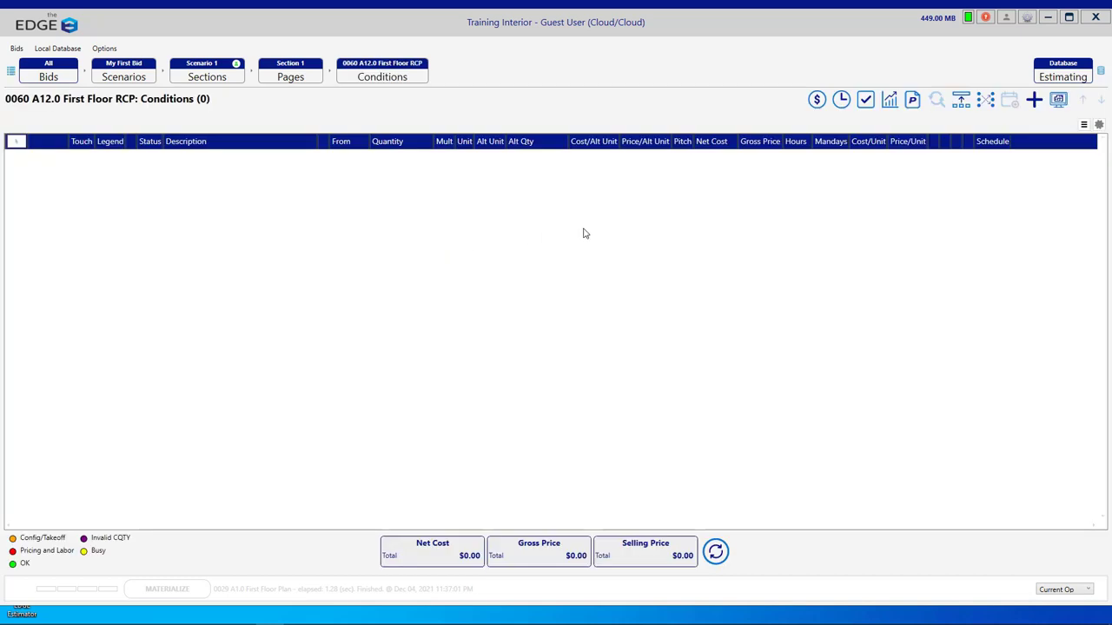
{"action": "left_click", "coordinate": [1033, 101]}
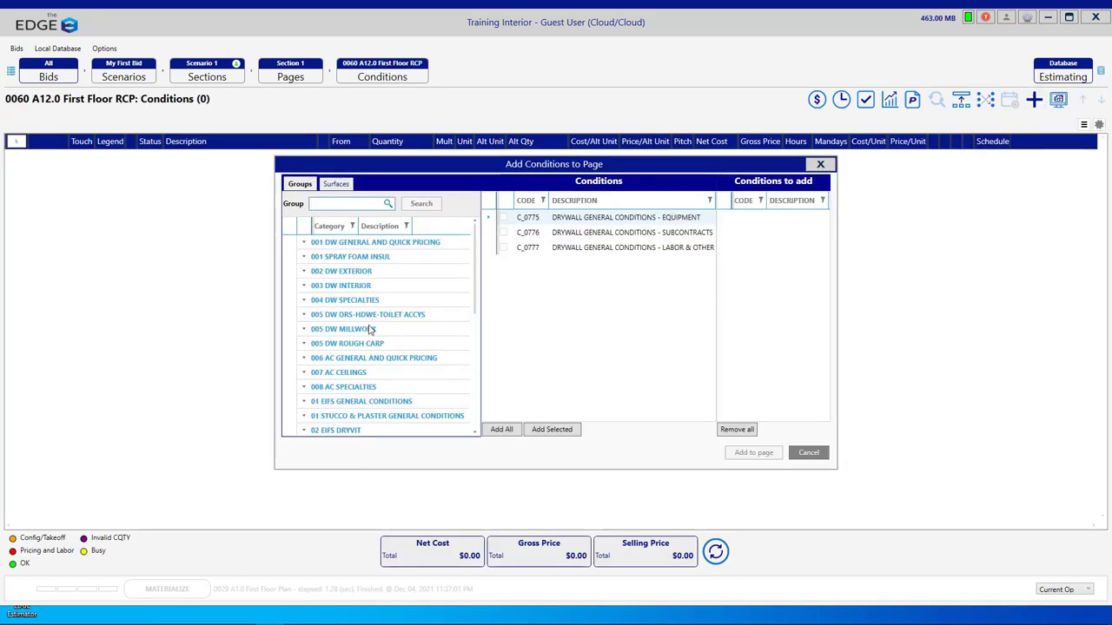
{"action": "left_click", "coordinate": [346, 373]}
{"action": "left_click", "coordinate": [365, 385]}
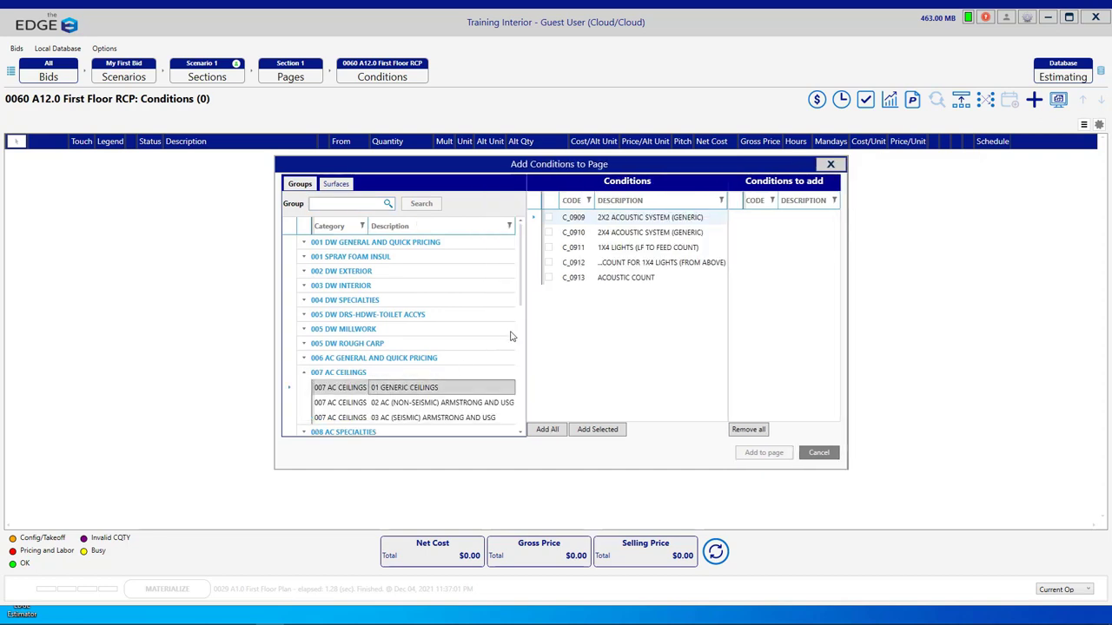
{"action": "left_click", "coordinate": [621, 218]}
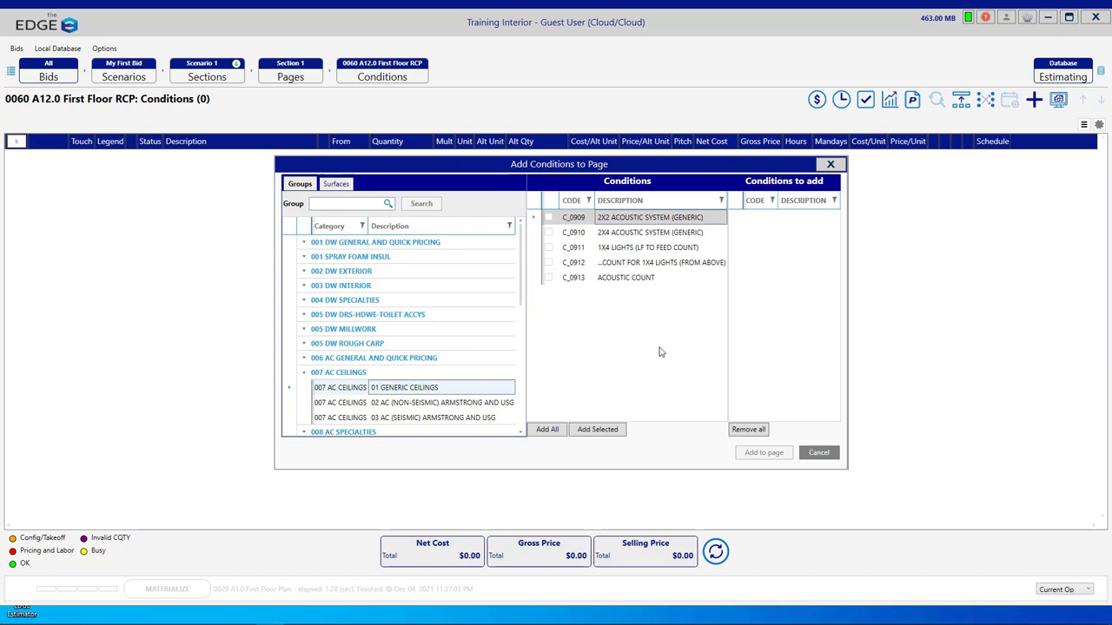
{"action": "left_click", "coordinate": [548, 217]}
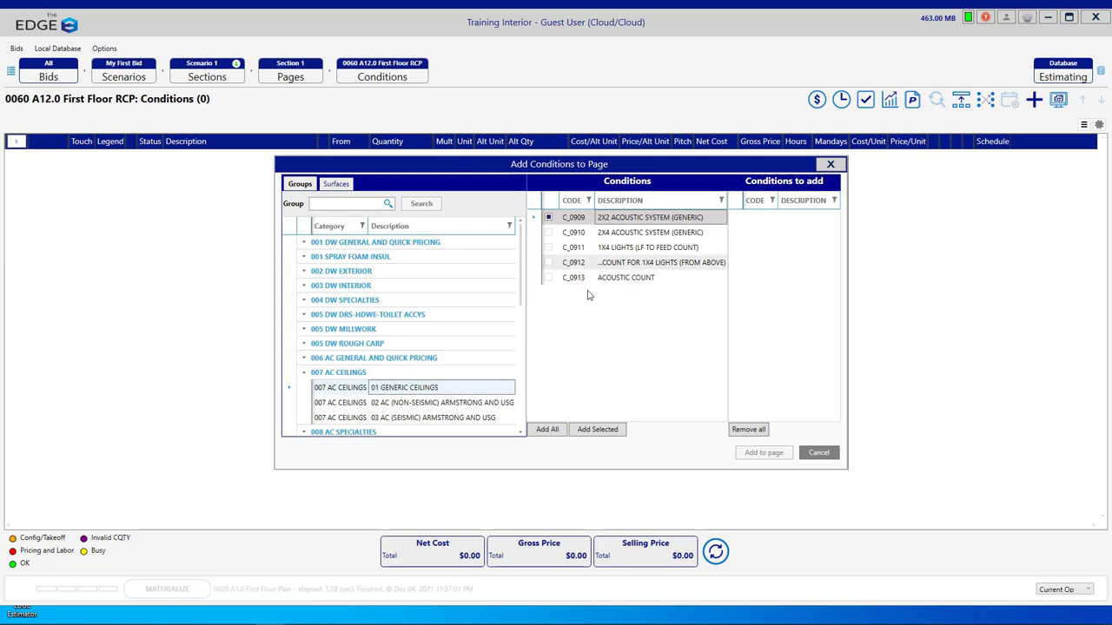
{"action": "left_click", "coordinate": [550, 218]}
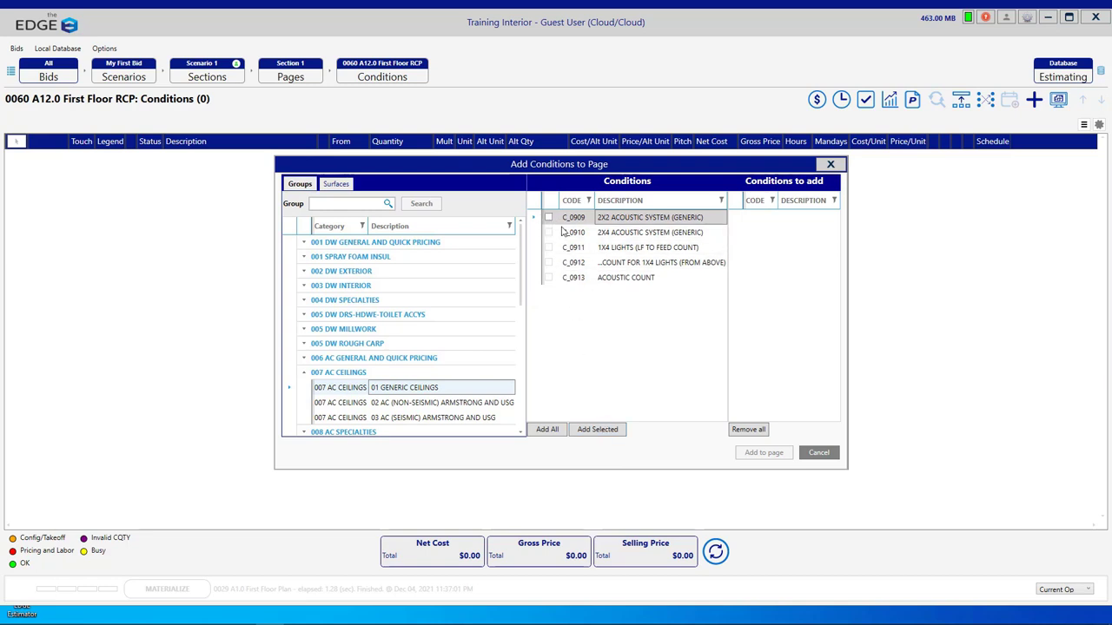
{"action": "double_click", "coordinate": [639, 222]}
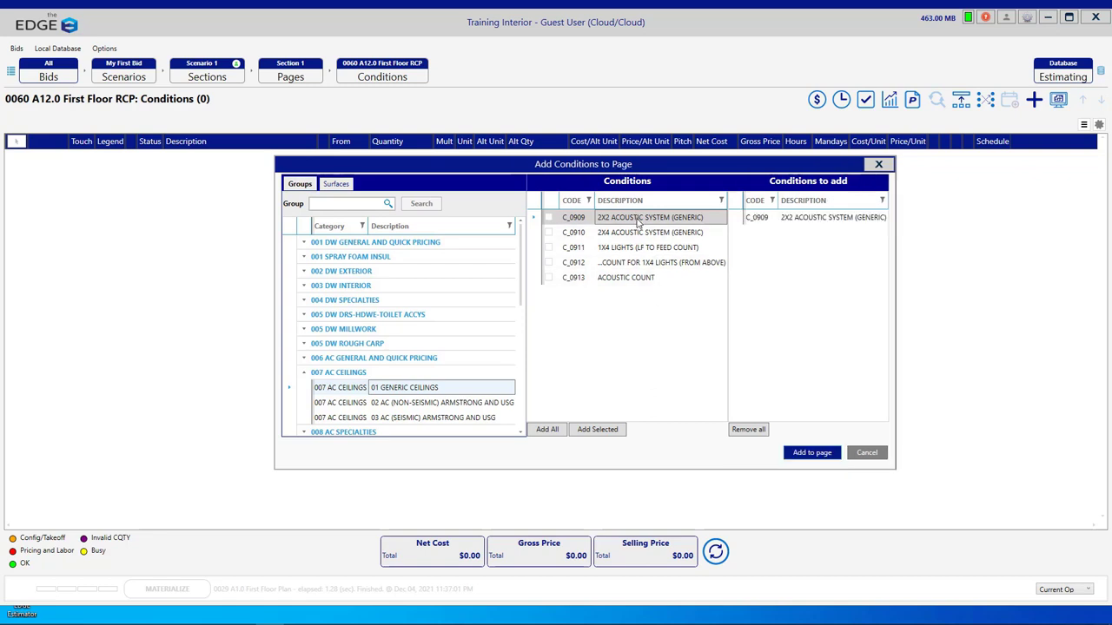
{"action": "left_click", "coordinate": [799, 218]}
{"action": "left_click", "coordinate": [819, 455]}
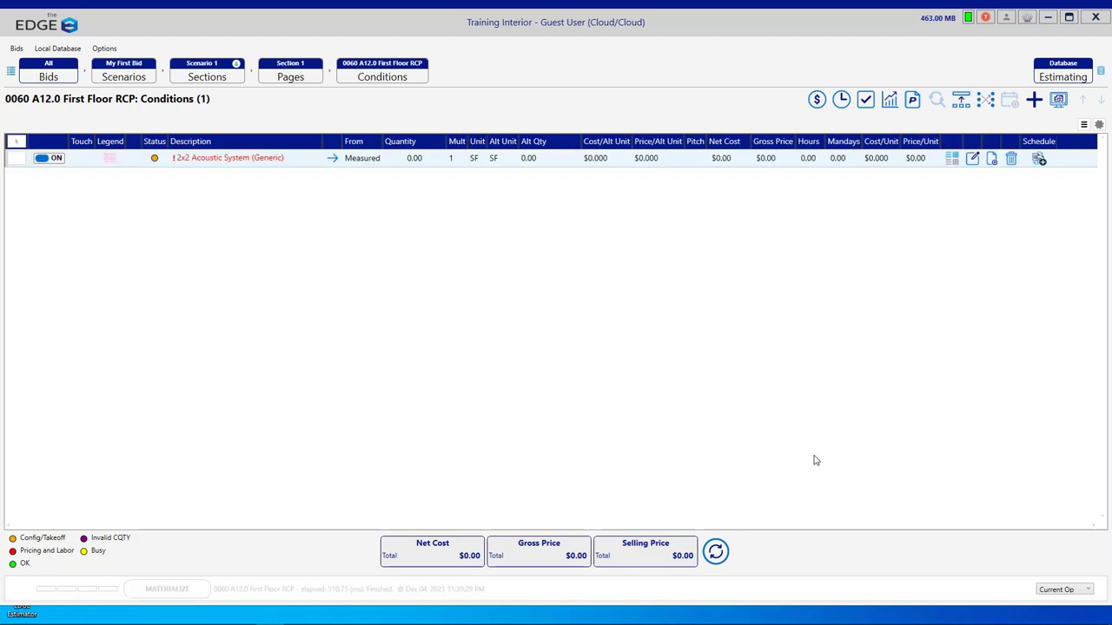
{"action": "left_click", "coordinate": [287, 80]}
{"action": "left_click", "coordinate": [280, 239]}
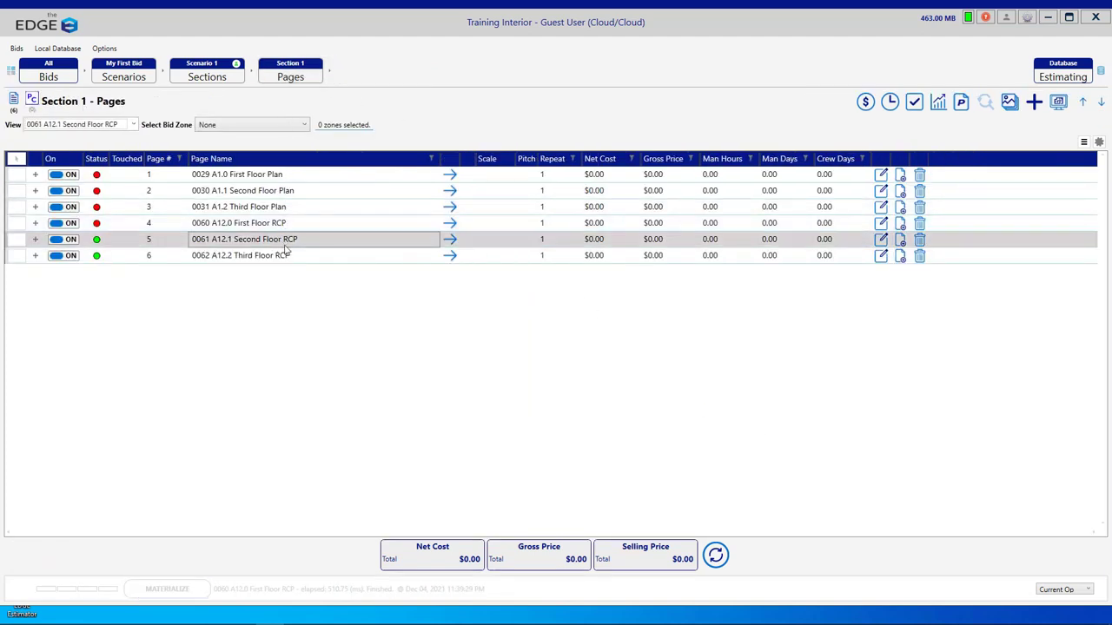
Add C_0909 2x2 Acoustic System (Generic) from 01 GENERIC CEILINGS to 0061 A12.1, then return to Pages.
{"action": "left_click", "coordinate": [451, 239]}
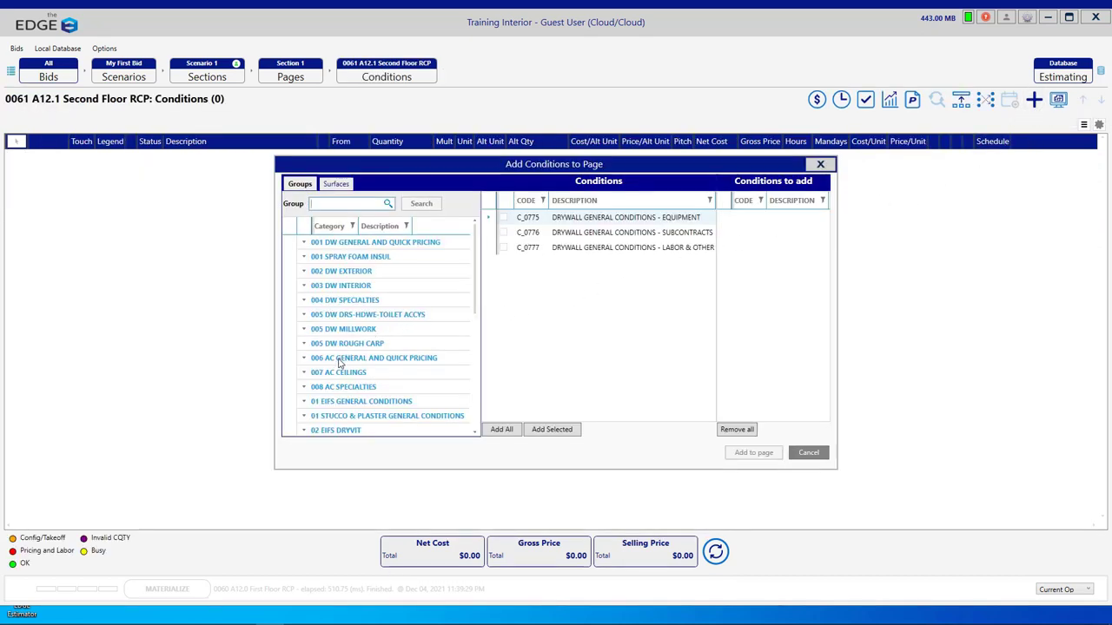
{"action": "left_click", "coordinate": [339, 373]}
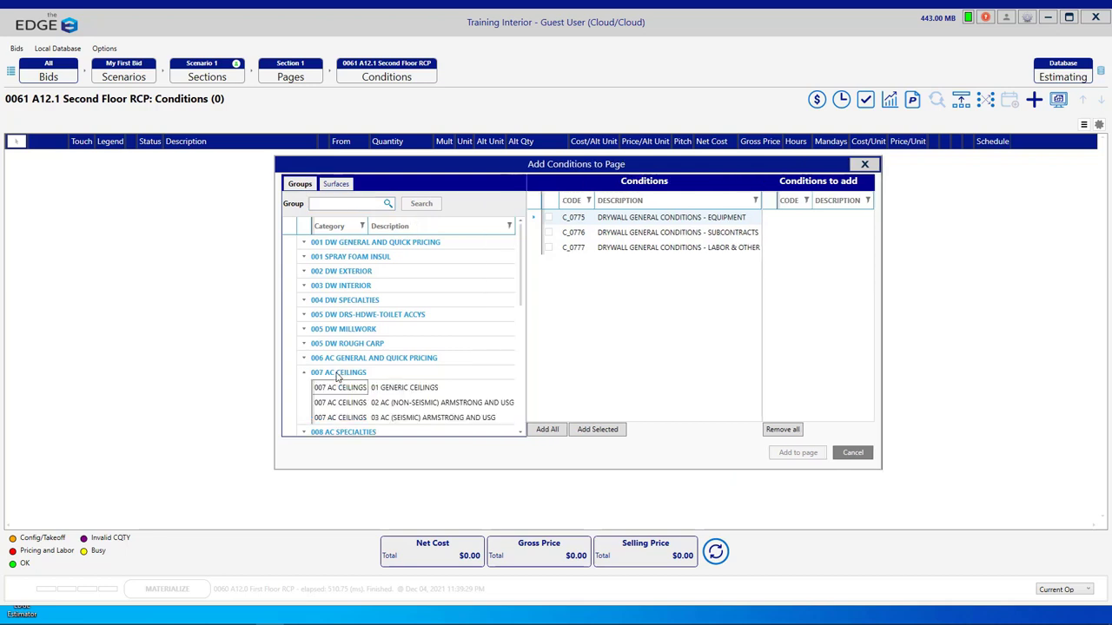
{"action": "left_click", "coordinate": [395, 389]}
{"action": "double_click", "coordinate": [618, 219]}
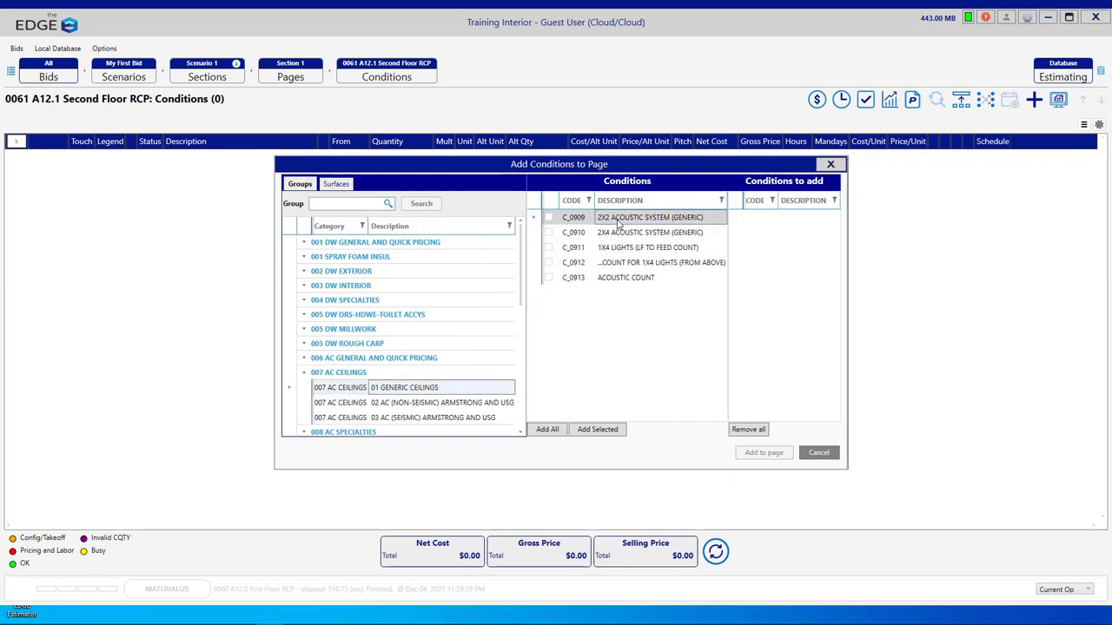
{"action": "left_click", "coordinate": [816, 458]}
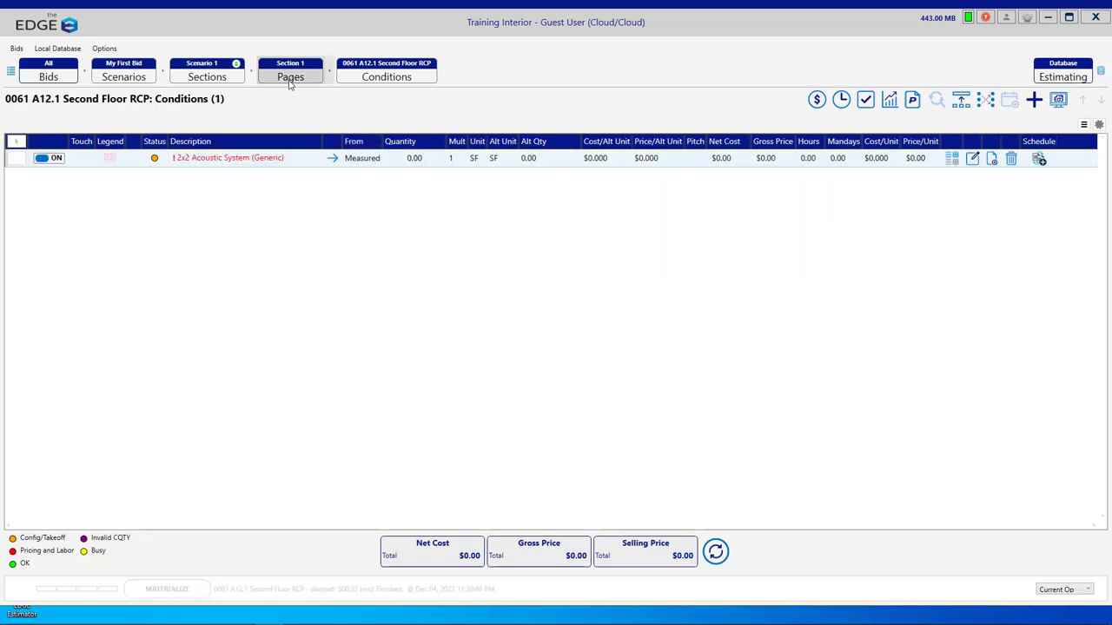
{"action": "left_click", "coordinate": [290, 76]}
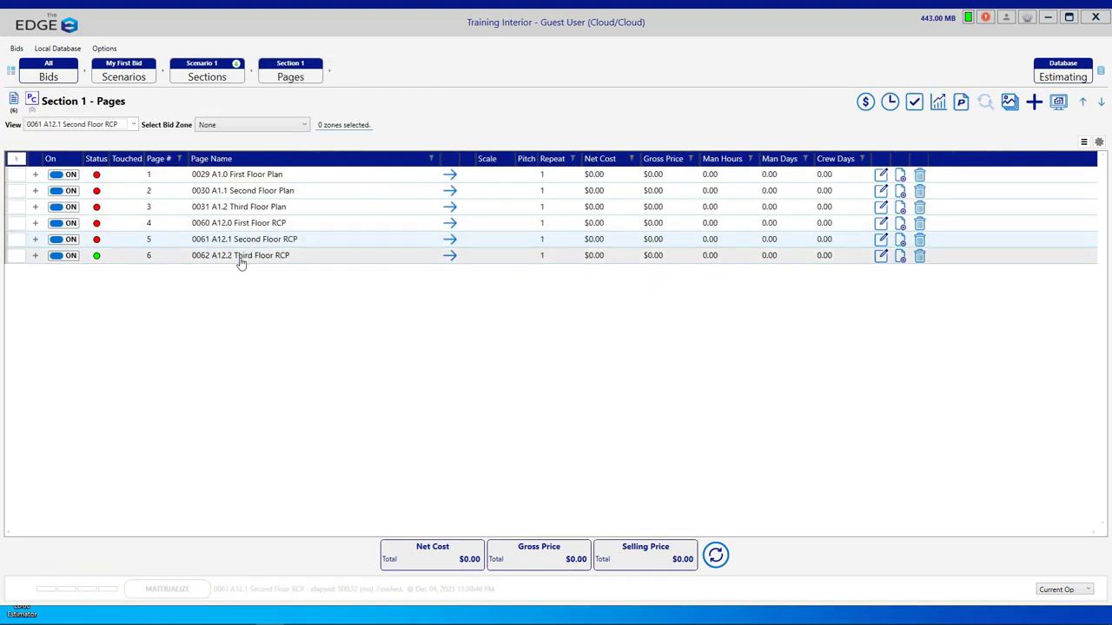
Add the C_0909 2x2 Acoustic System (Generic) condition from 007 AC CEILINGS to the Third Floor RCP page.
{"action": "left_click", "coordinate": [450, 255]}
{"action": "left_click", "coordinate": [1036, 100]}
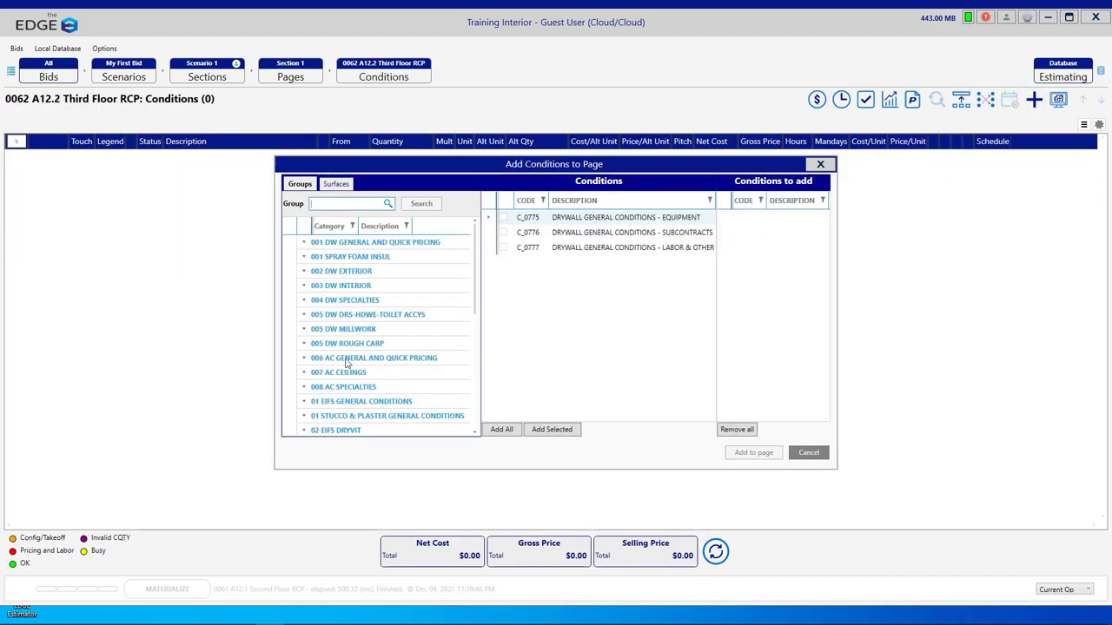
{"action": "left_click", "coordinate": [339, 373]}
{"action": "left_click", "coordinate": [382, 389]}
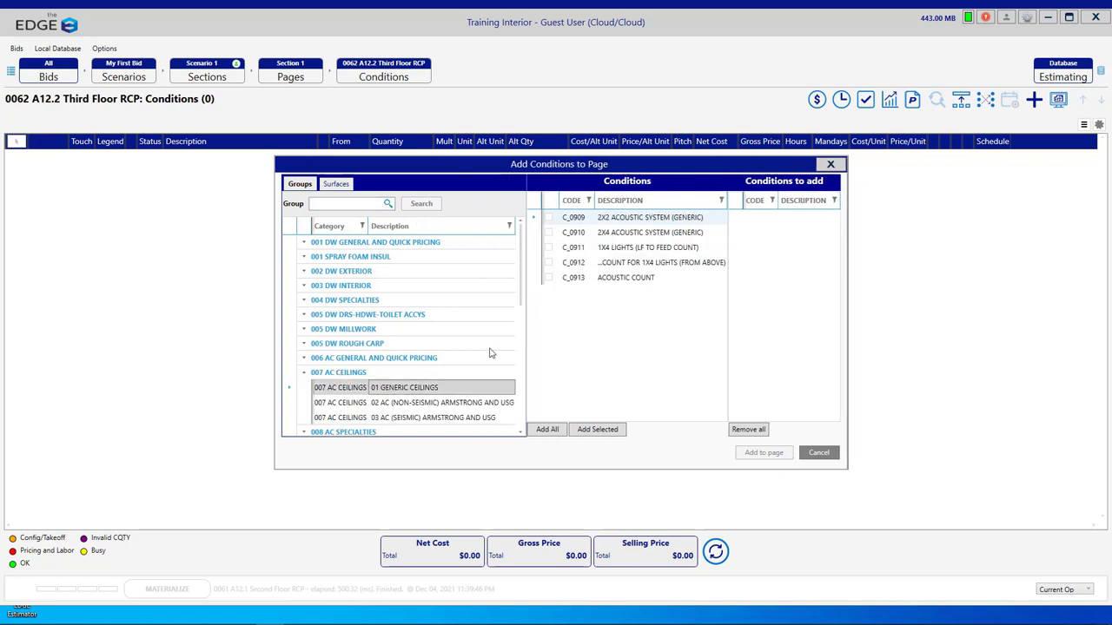
{"action": "double_click", "coordinate": [628, 218]}
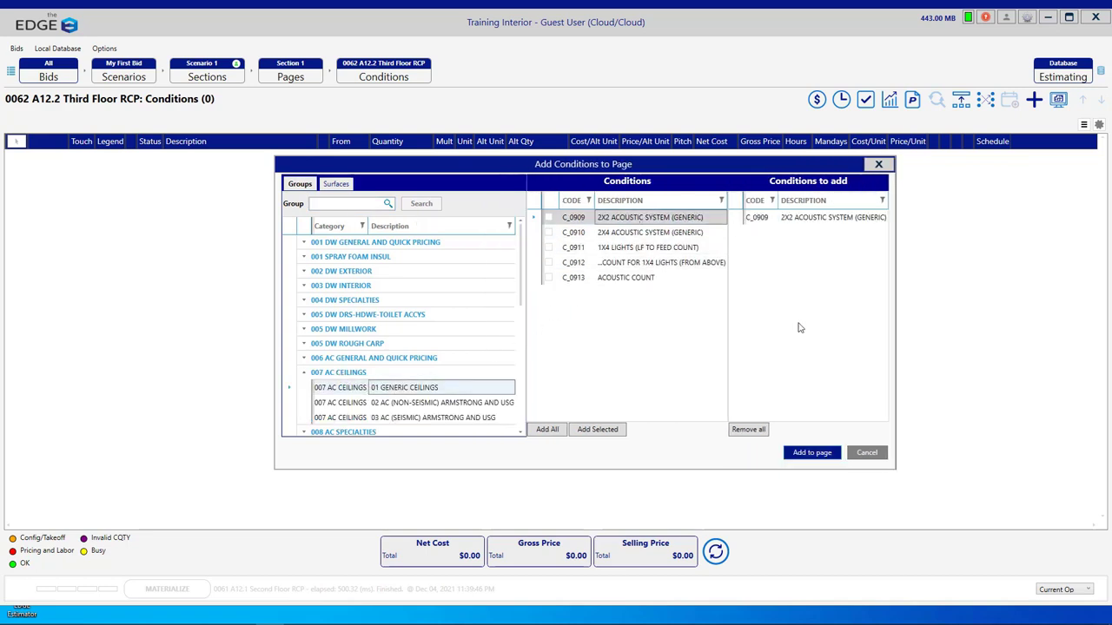
{"action": "left_click", "coordinate": [809, 451]}
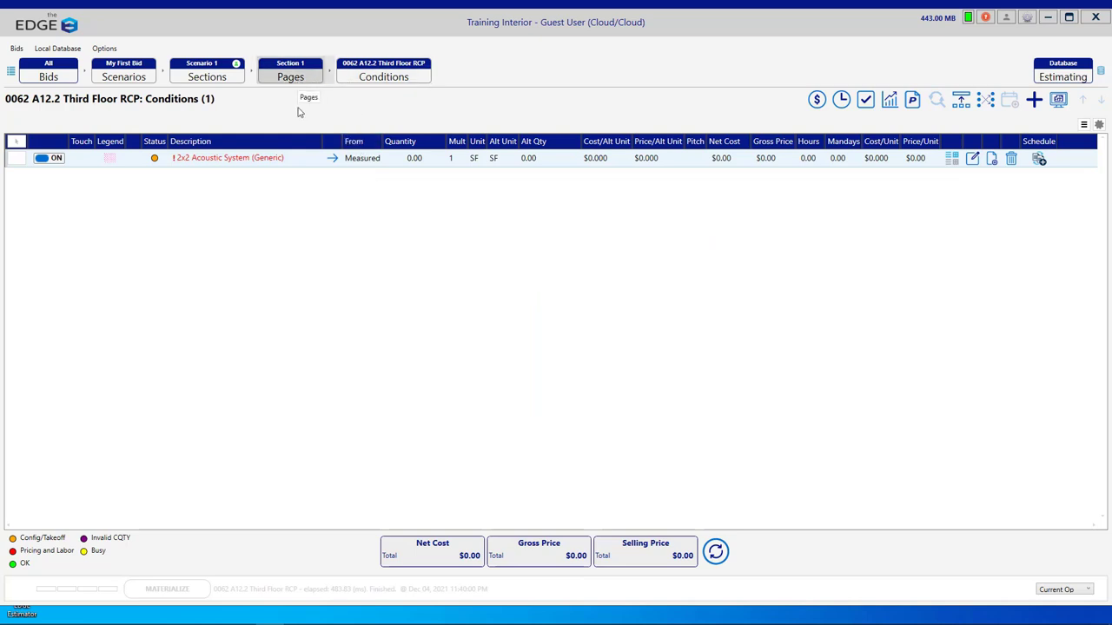
{"action": "left_click", "coordinate": [298, 80]}
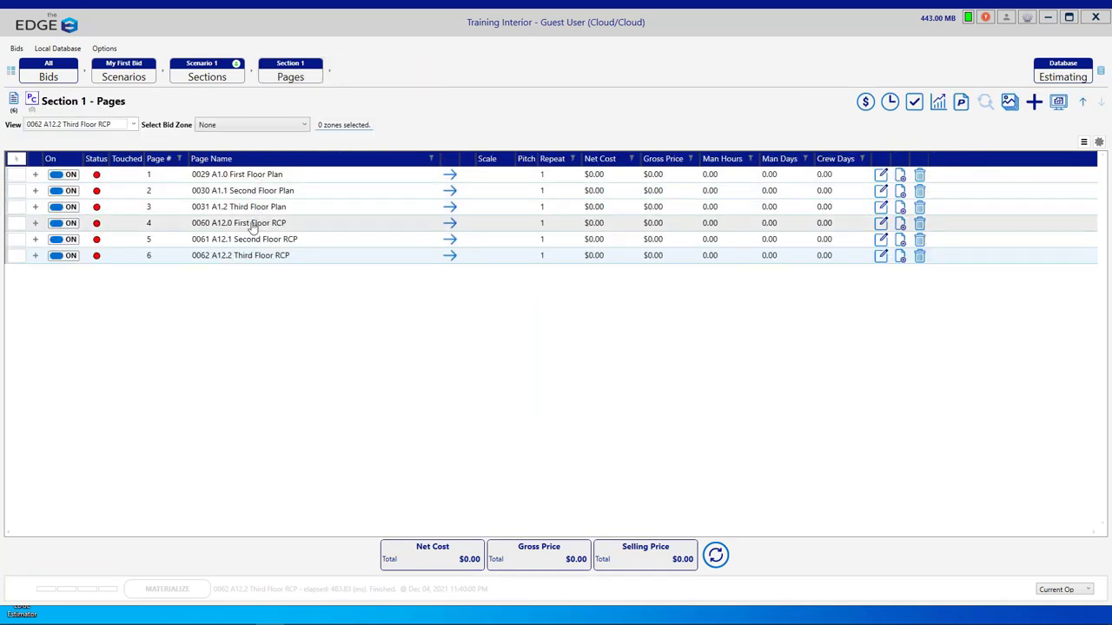